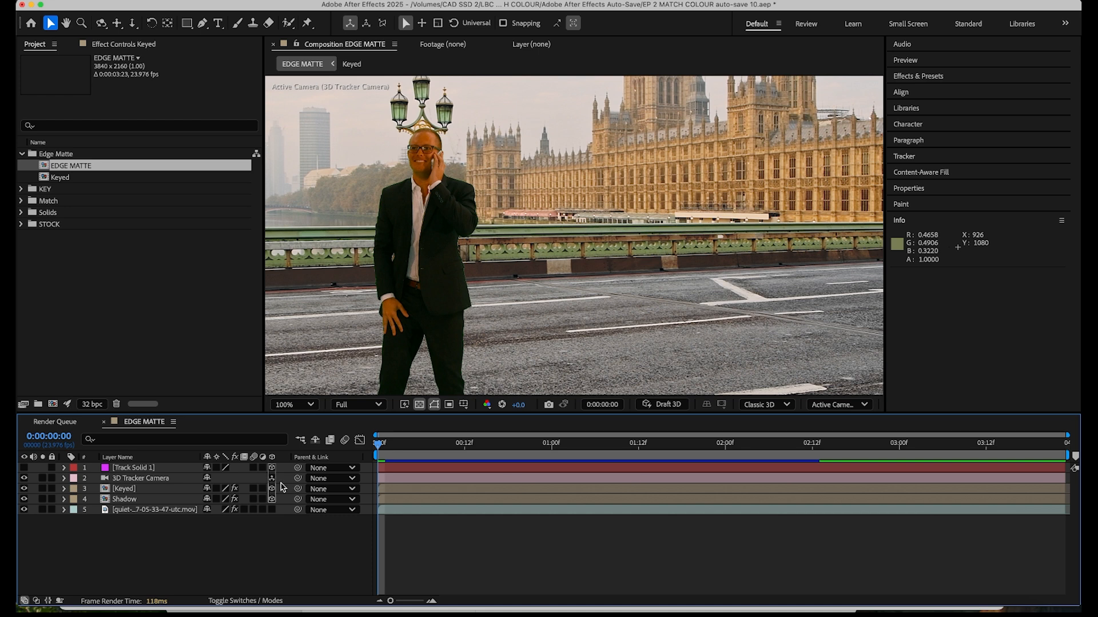
# Step: Duplicate the Keyed composition in the Edge Matte folder and rename the copy Edge
pyautogui.click(64, 177)
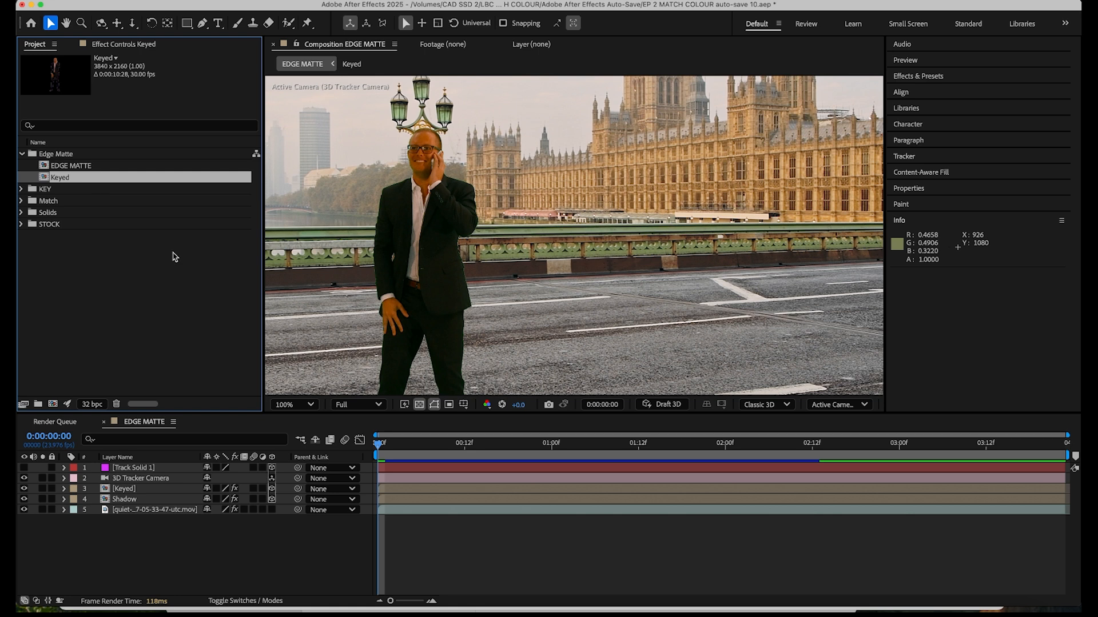
pyautogui.press('super+d')
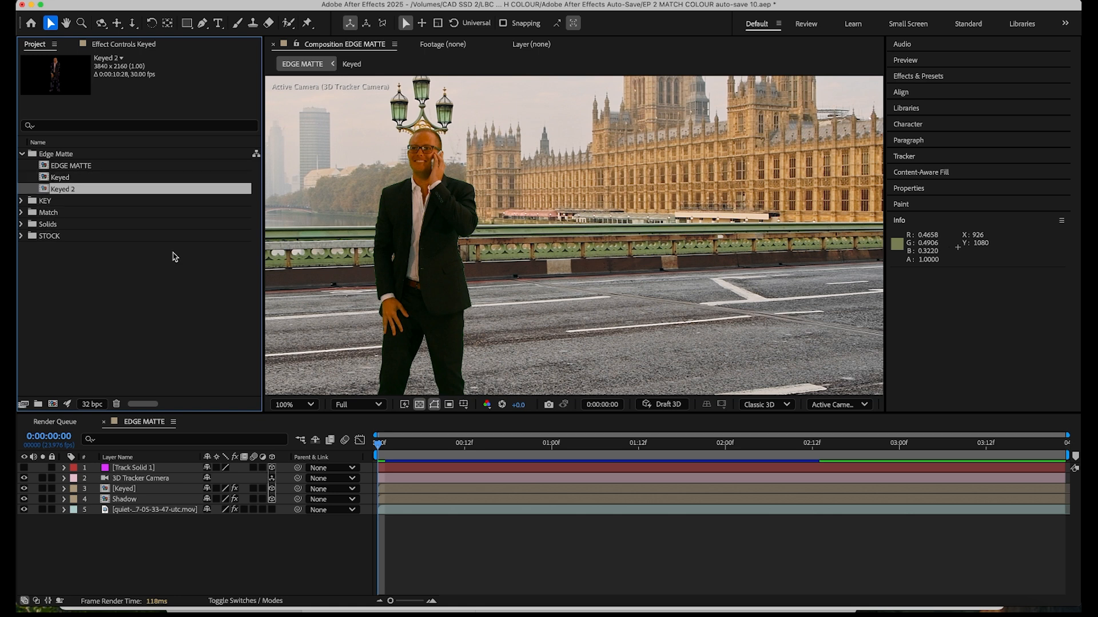
pyautogui.press('Return')
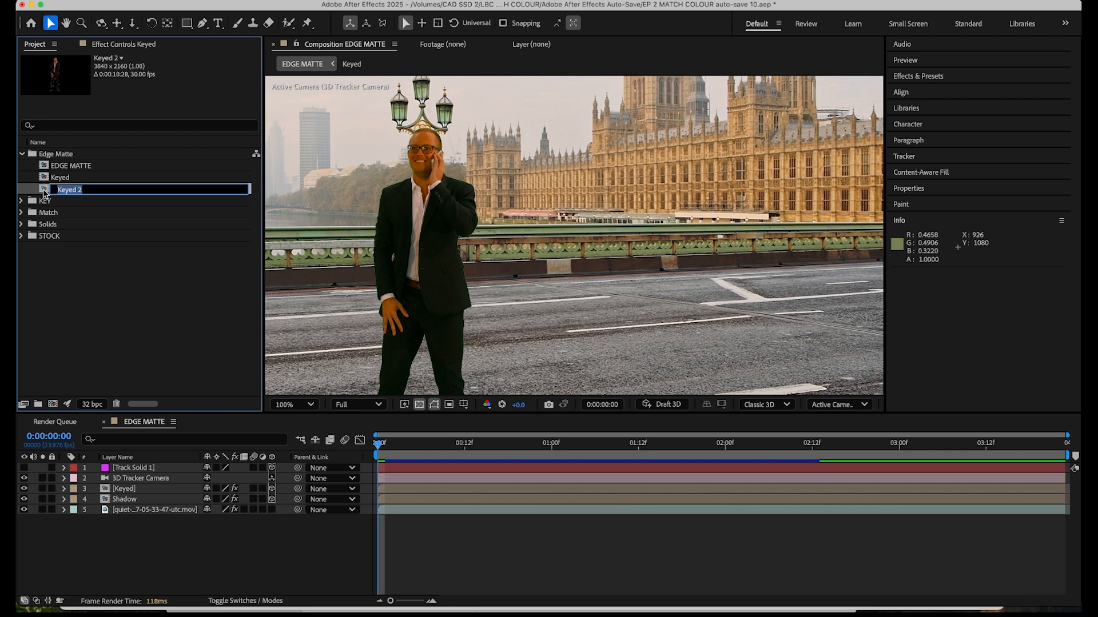
pyautogui.write('Edge')
# Step: Create a new composition from Edge and duplicate its layer twice to have three stacked copies
pyautogui.moveTo(46, 191); pyautogui.dragTo(55, 407)
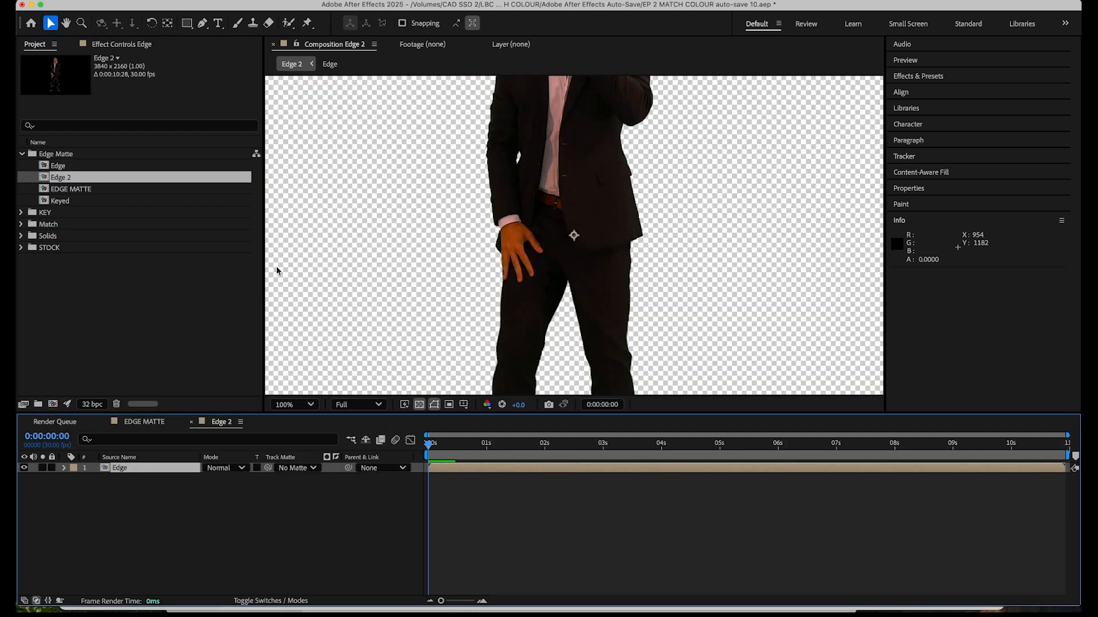
pyautogui.scroll(-1, 524, 191)
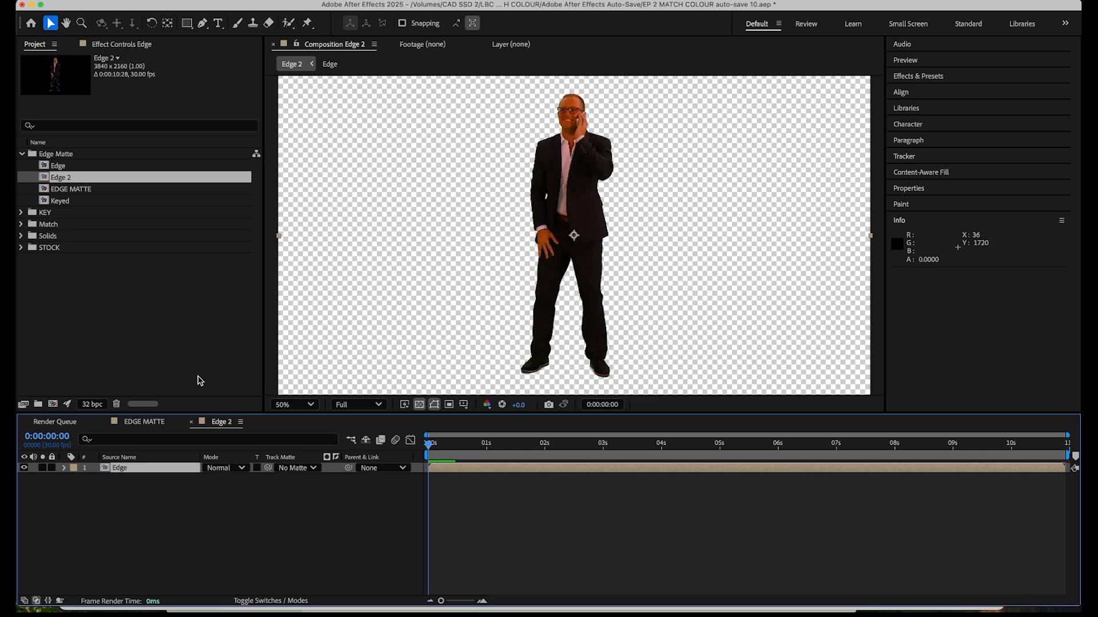
pyautogui.click(136, 468)
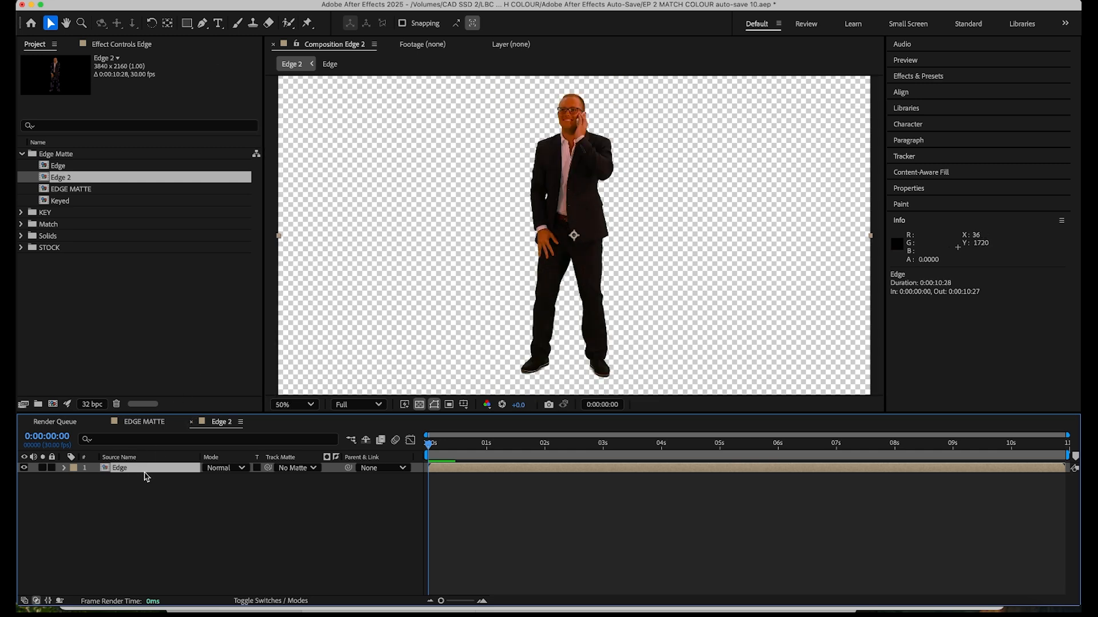
pyautogui.press('super+d')
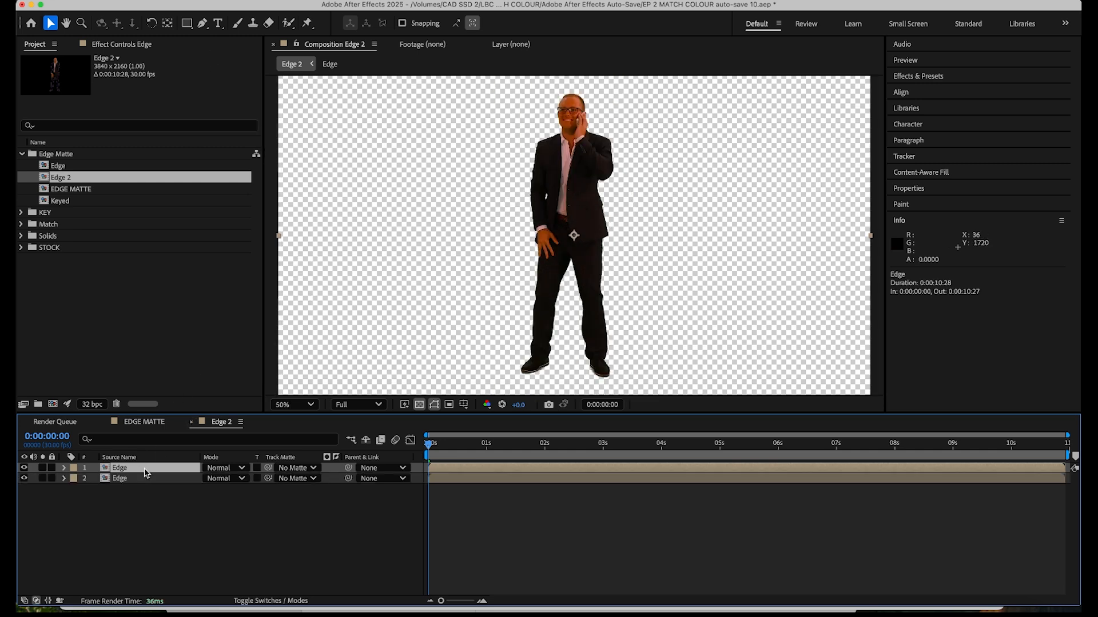
pyautogui.press('super+d')
# Step: Apply a Fill effect in its default red to the lowest Edge layer
pyautogui.click(141, 479)
pyautogui.click(141, 489)
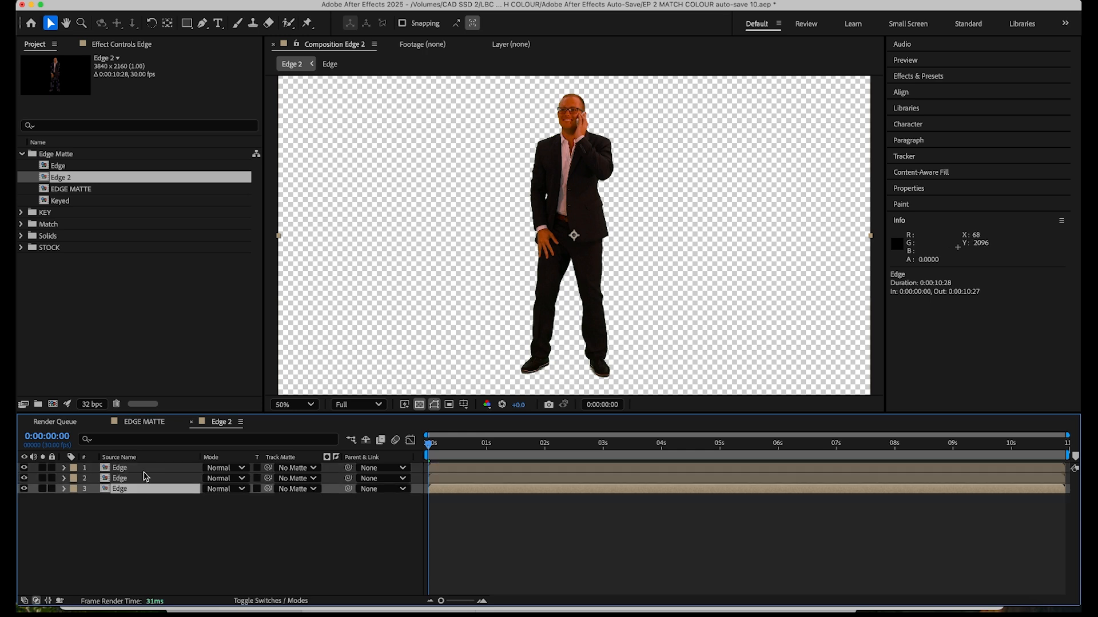
pyautogui.click(262, 1)
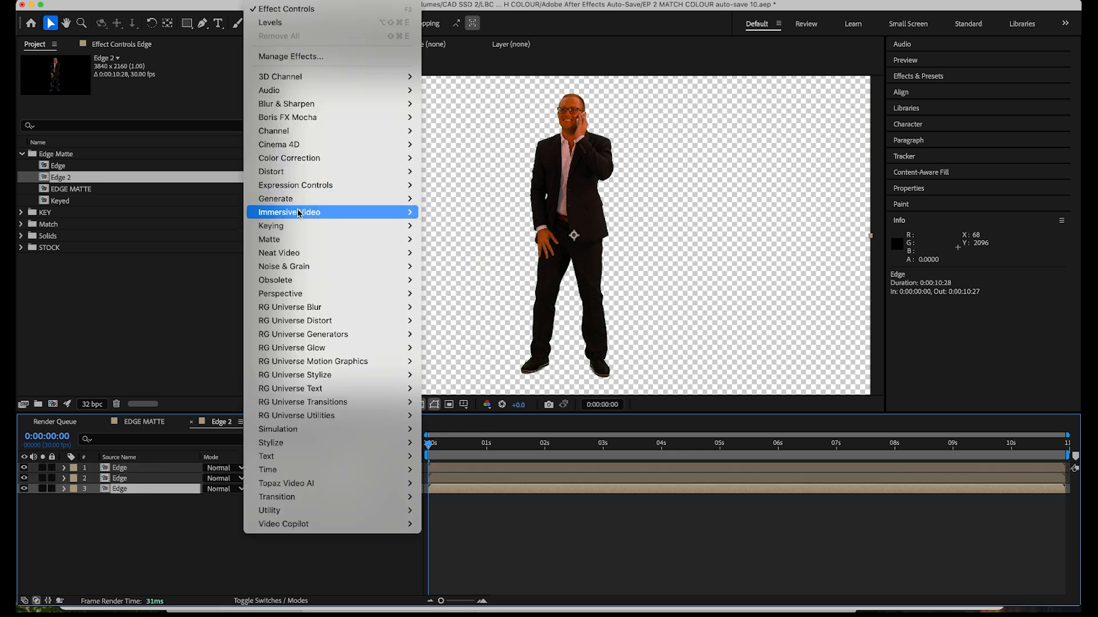
pyautogui.moveTo(313, 201)
pyautogui.click(434, 401)
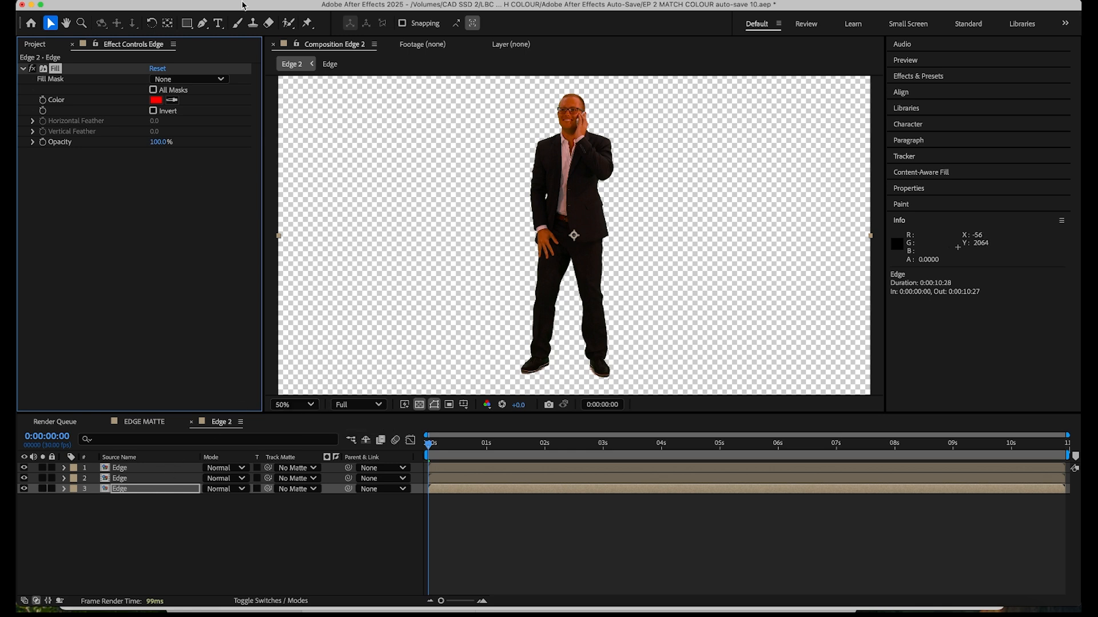
# Step: Add a Simple Choker to the lowest Edge layer and set Choke Matte to -10.20
pyautogui.click(260, 1)
pyautogui.moveTo(310, 241)
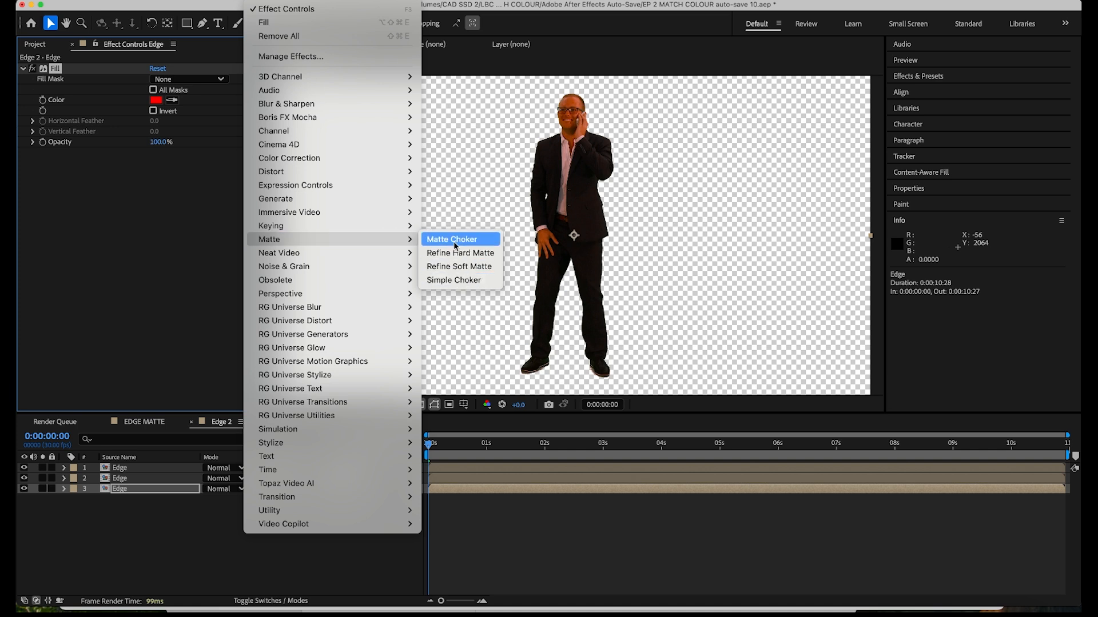
pyautogui.click(453, 281)
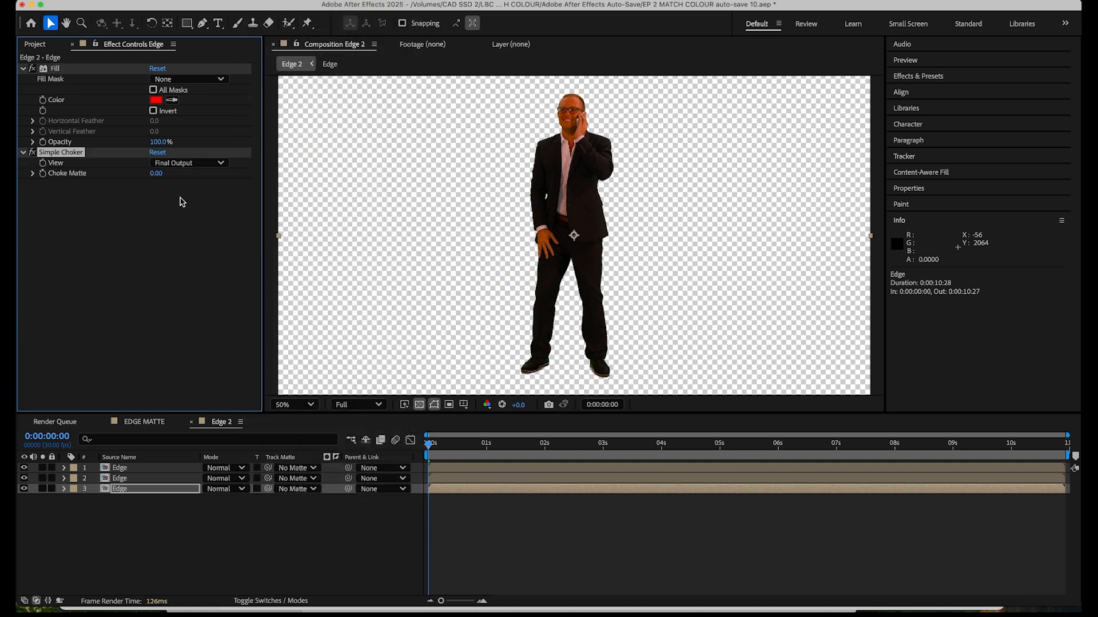
pyautogui.moveTo(155, 174); pyautogui.dragTo(86, 165)
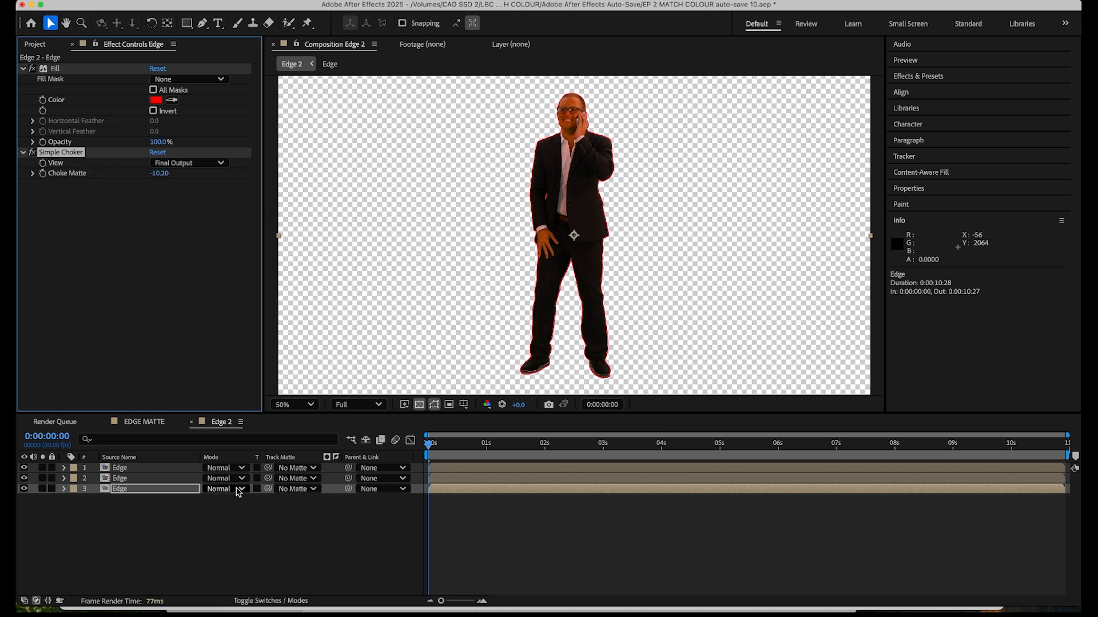
# Step: Turn off the transparency grid and check the red edge around the figure up close
pyautogui.press('.')
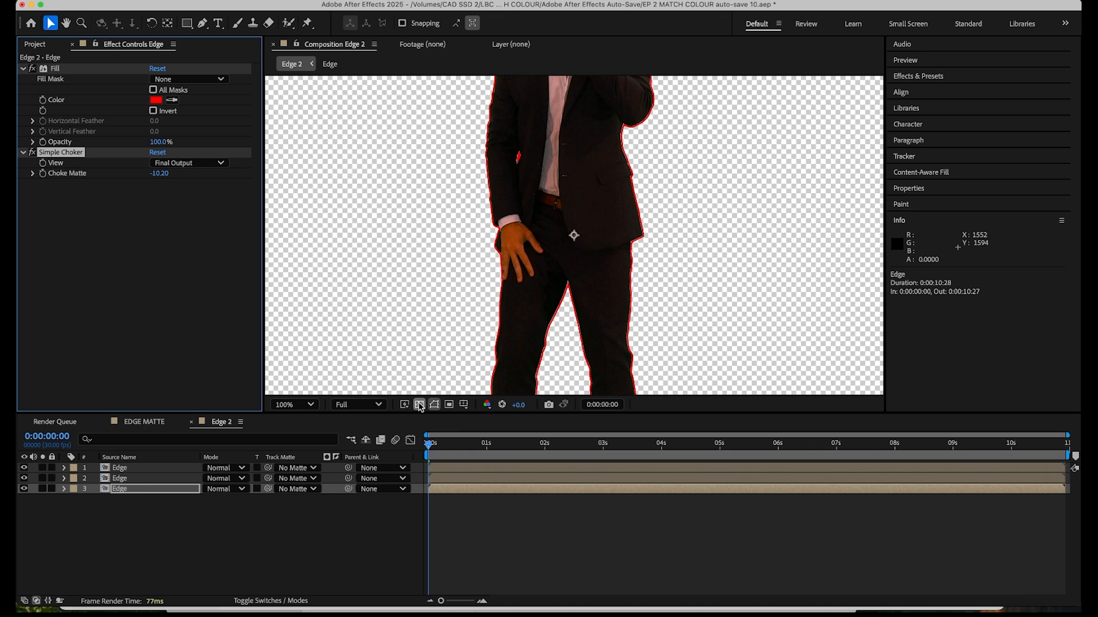
pyautogui.click(419, 404)
pyautogui.press('.')
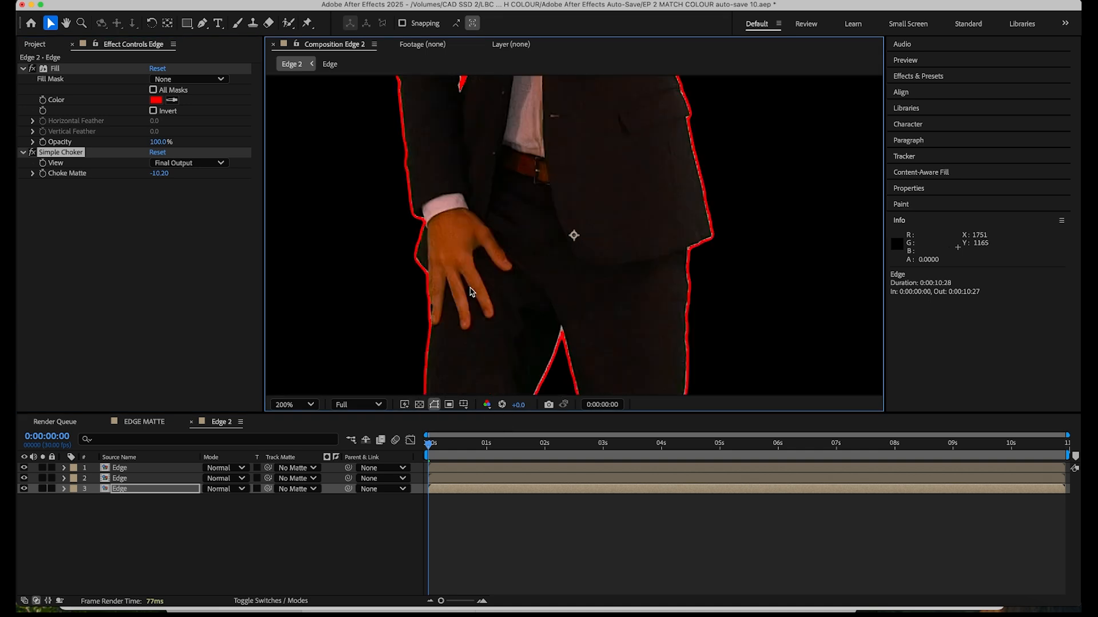
pyautogui.press(',')
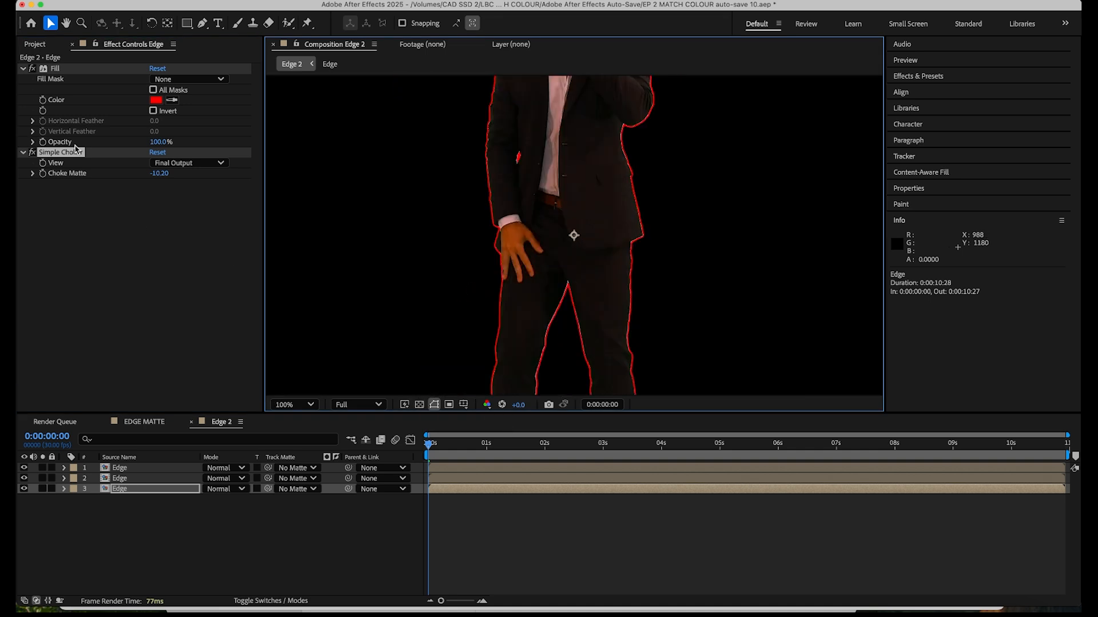
# Step: Apply a Fill effect to the uppermost Edge layer and set its color to blue
pyautogui.click(127, 472)
pyautogui.click(122, 489)
pyautogui.click(129, 468)
pyautogui.rightClick(241, 62)
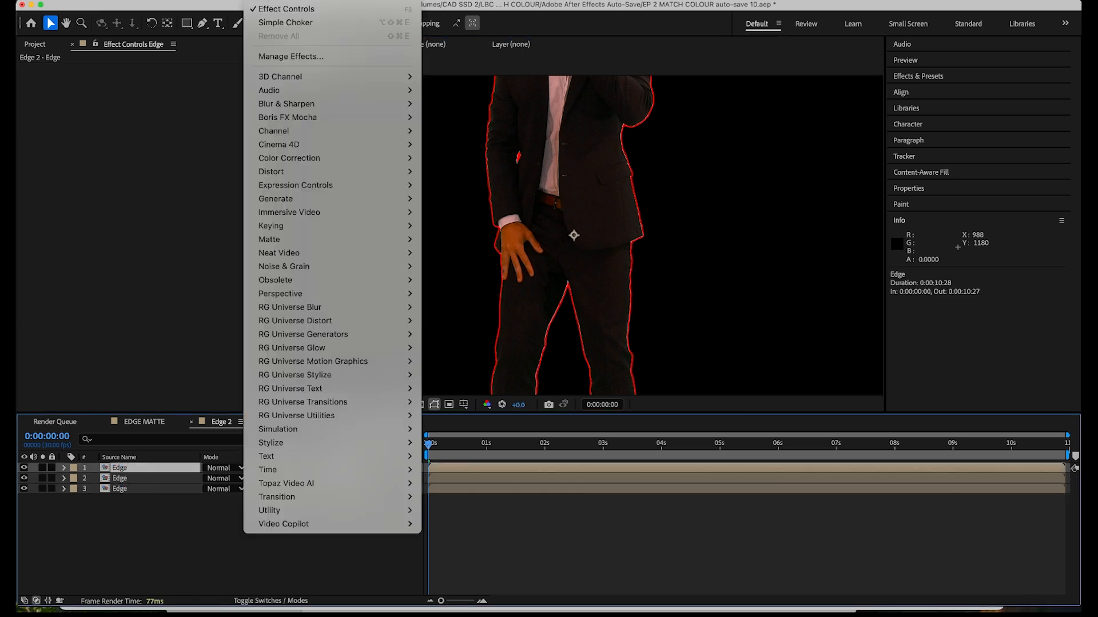
pyautogui.moveTo(329, 198)
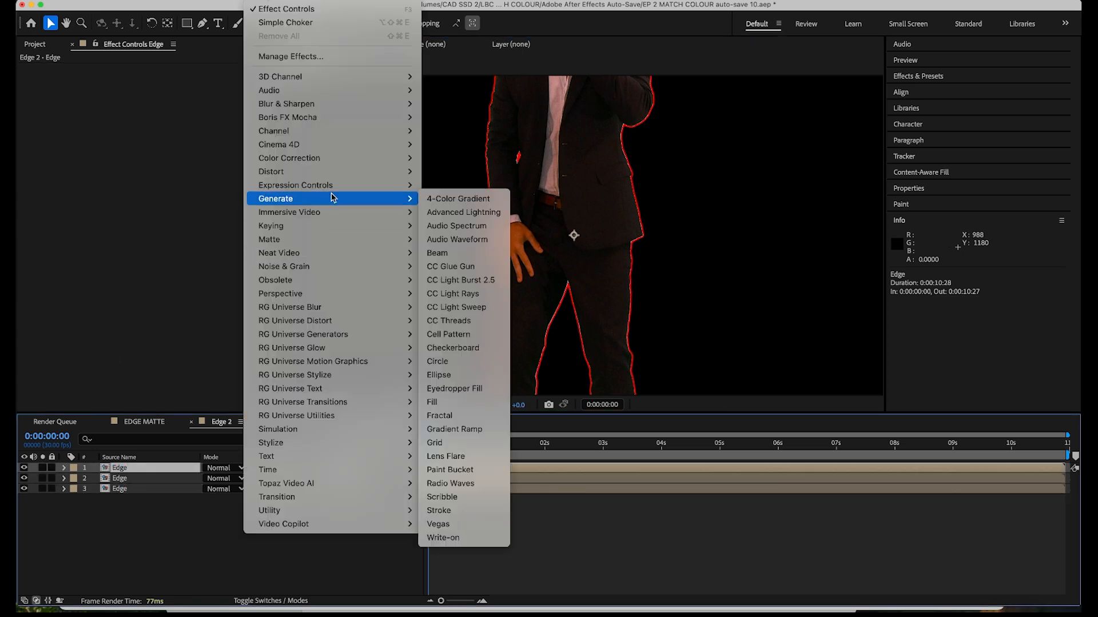
pyautogui.click(450, 404)
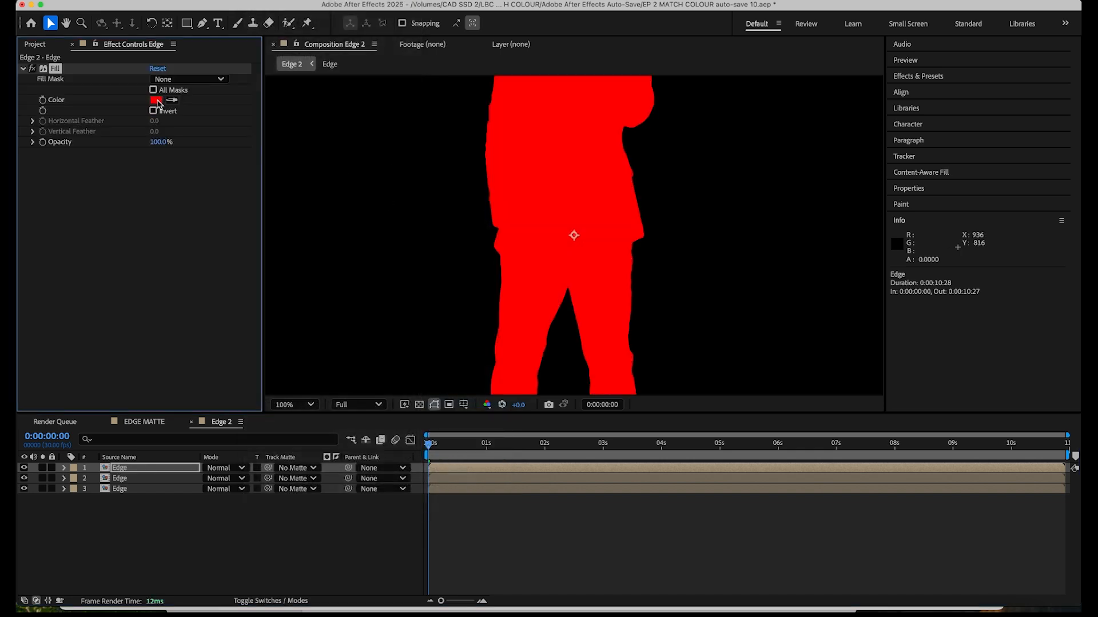
pyautogui.click(156, 101)
pyautogui.click(580, 287)
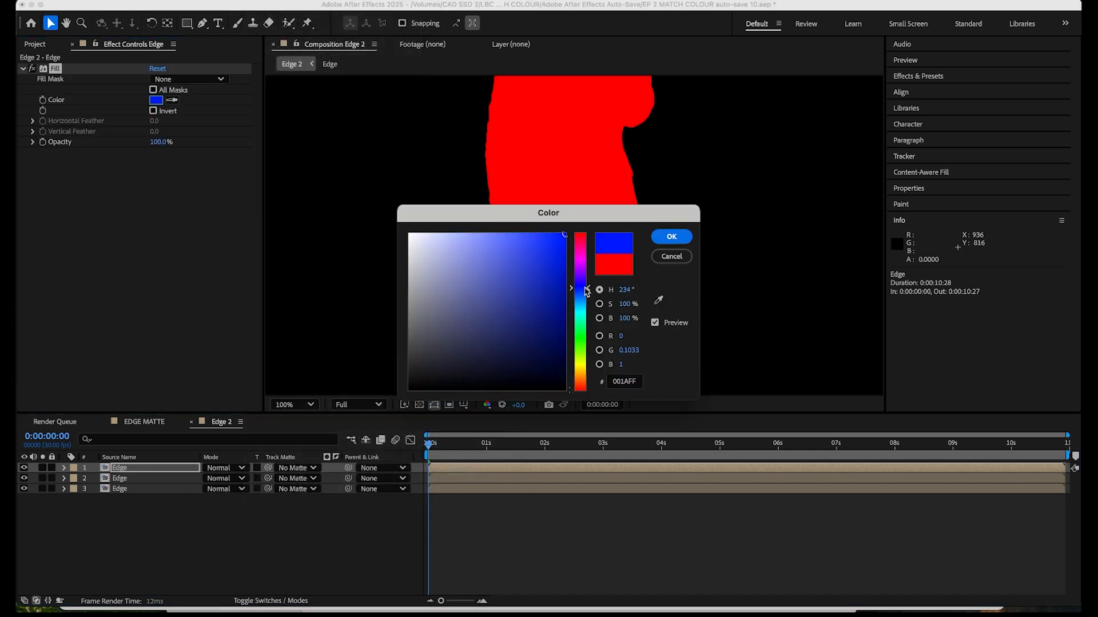
pyautogui.click(662, 237)
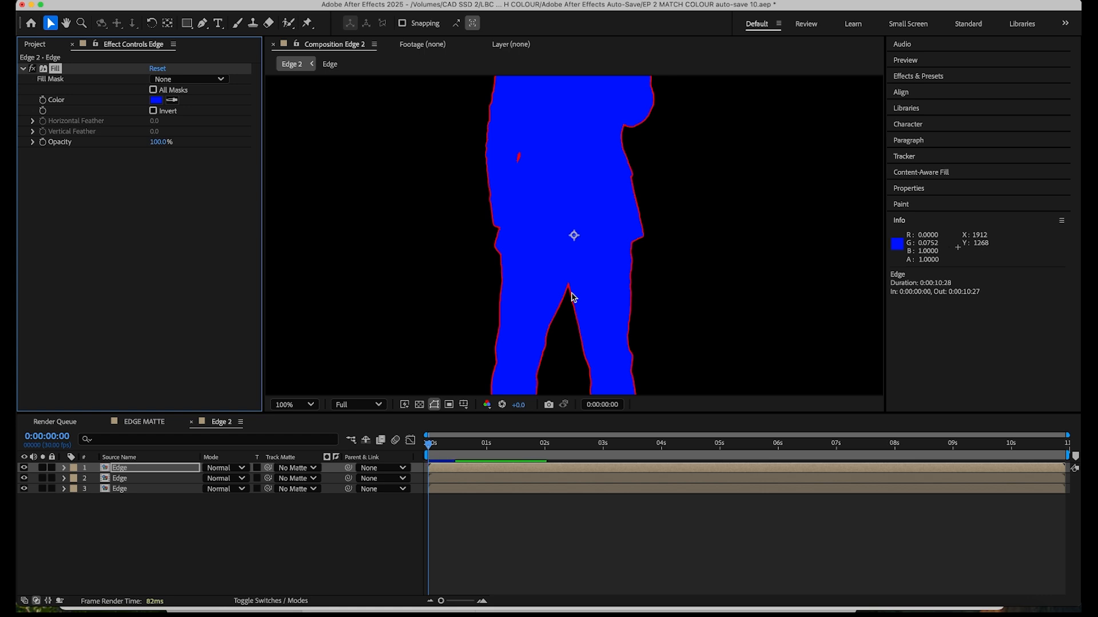
# Step: Apply a Fill effect to the middle Edge layer and set its color to green
pyautogui.click(133, 469)
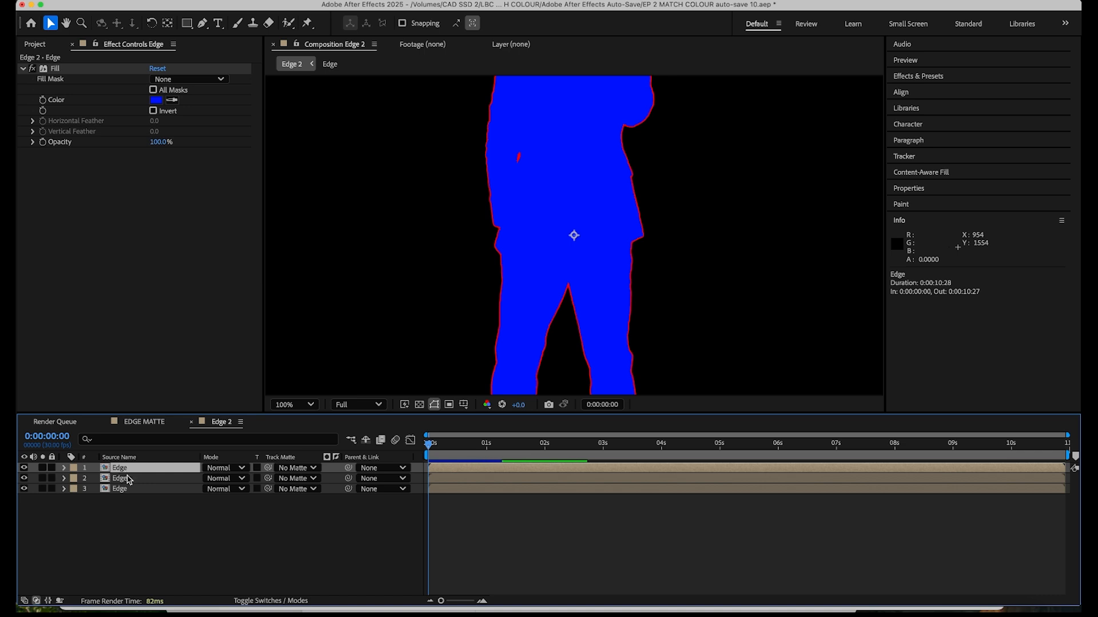
pyautogui.click(128, 479)
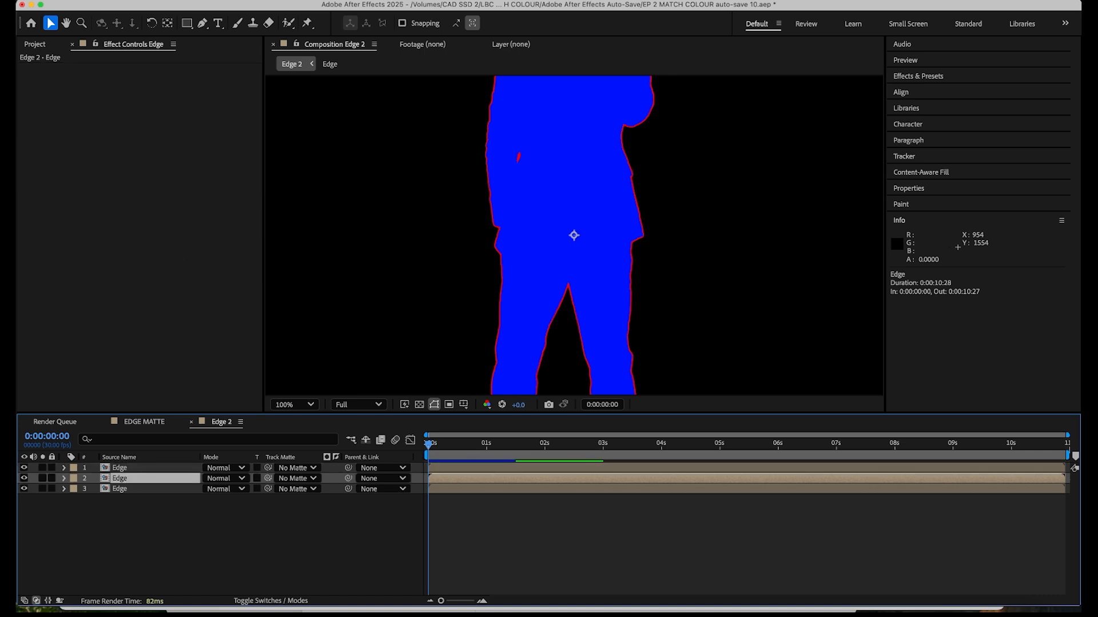
pyautogui.click(263, 2)
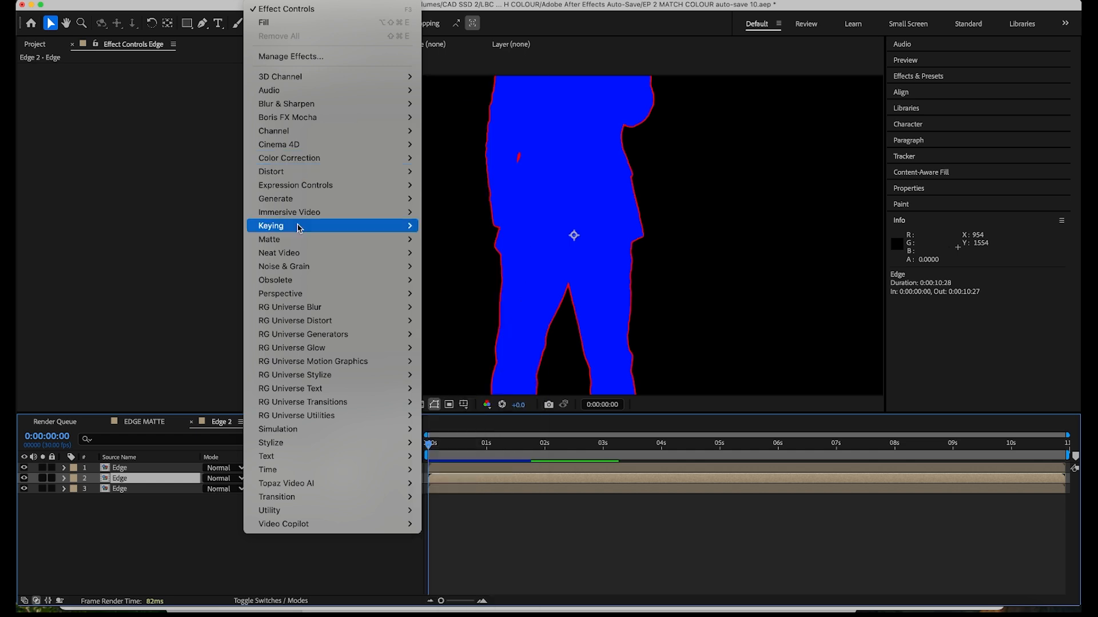
pyautogui.moveTo(298, 203)
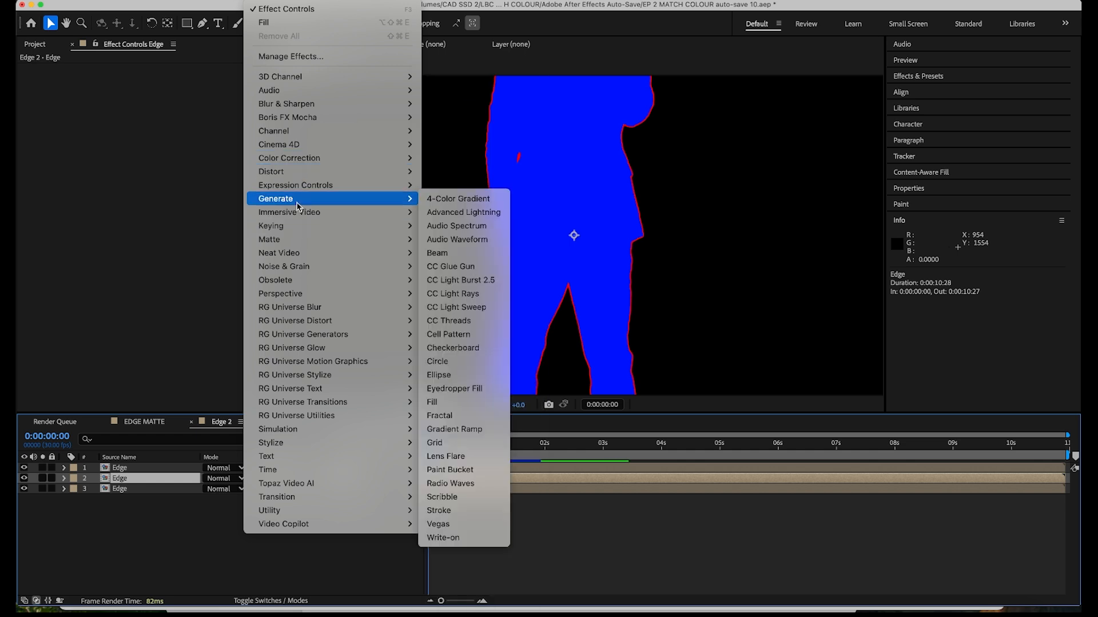
pyautogui.click(433, 401)
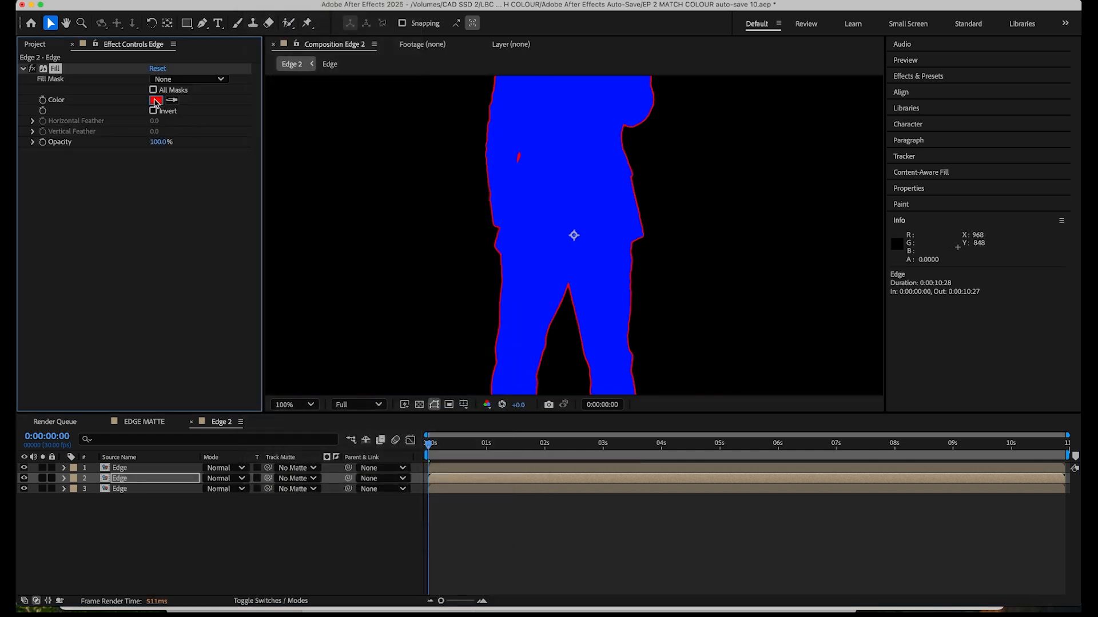
pyautogui.click(156, 100)
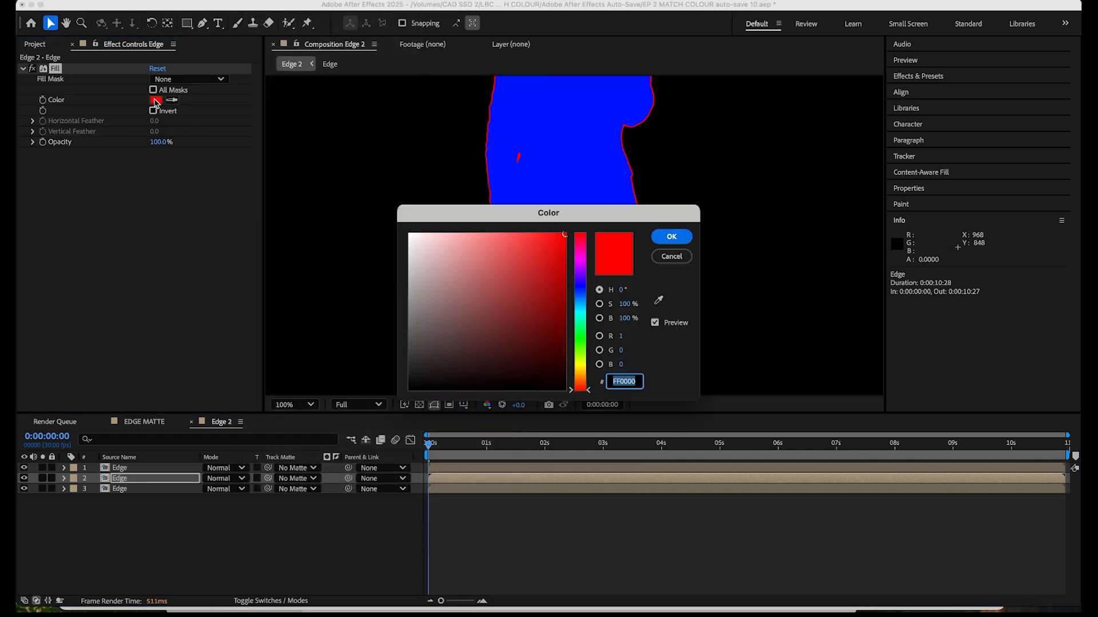
pyautogui.click(580, 339)
pyautogui.click(668, 239)
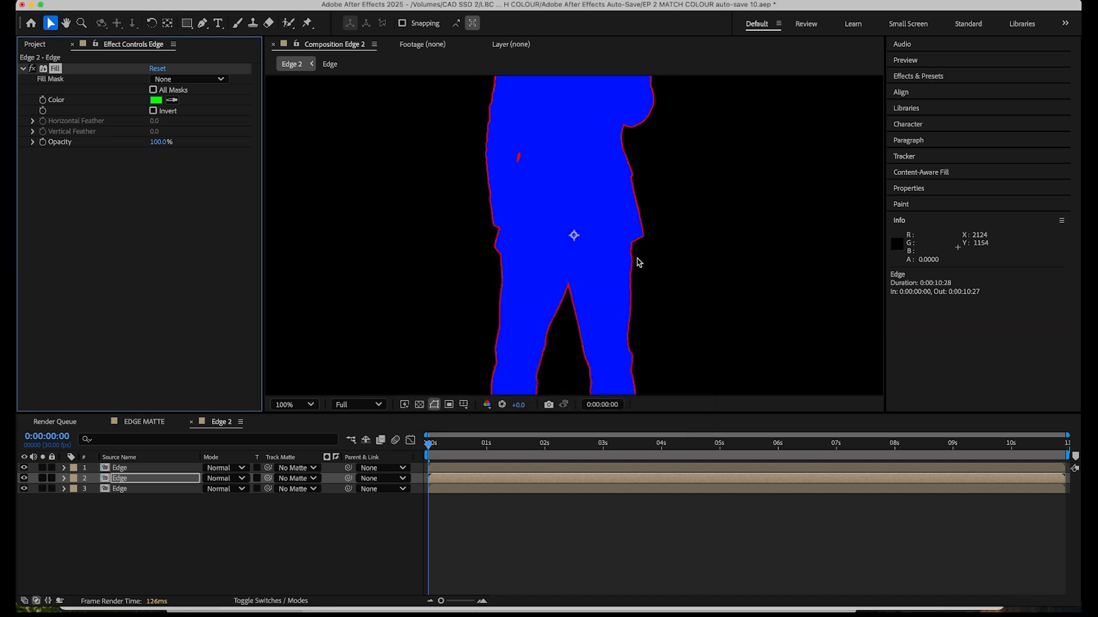
# Step: Add a Simple Choker to the uppermost Edge layer and set Choke Matte to 11.90
pyautogui.press('.')
pyautogui.click(158, 469)
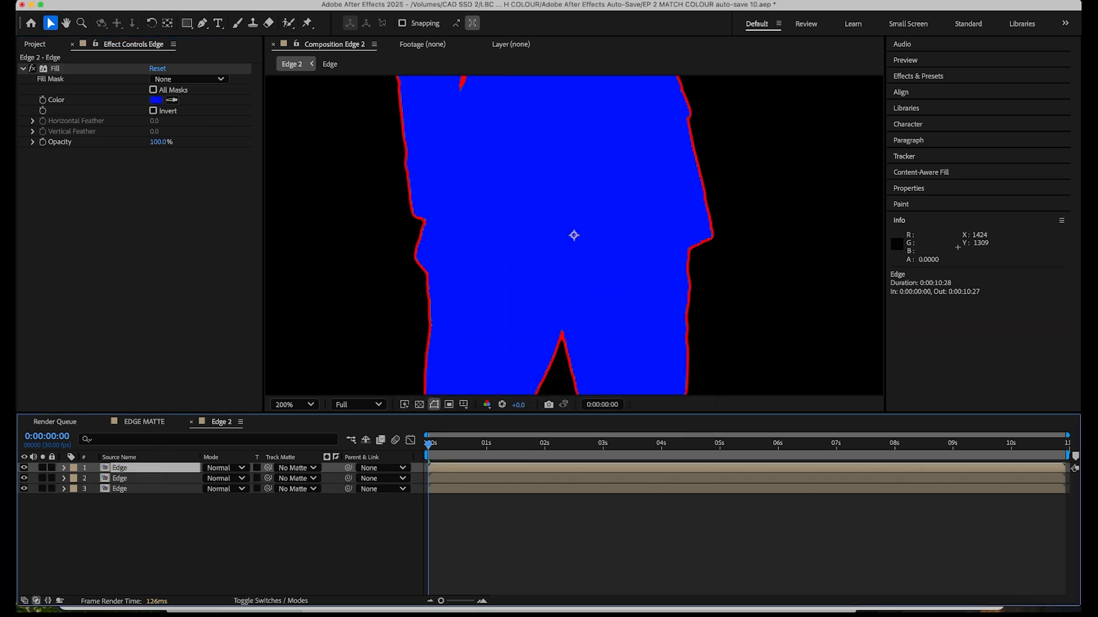
pyautogui.click(265, 1)
pyautogui.moveTo(301, 239)
pyautogui.click(455, 281)
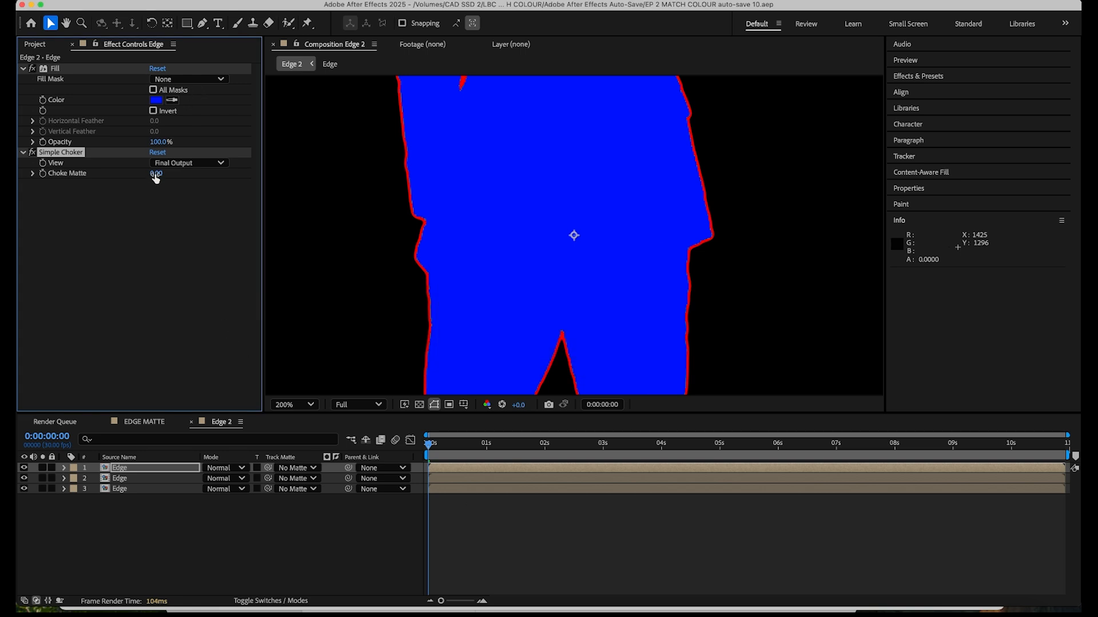
pyautogui.moveTo(156, 173); pyautogui.dragTo(219, 166)
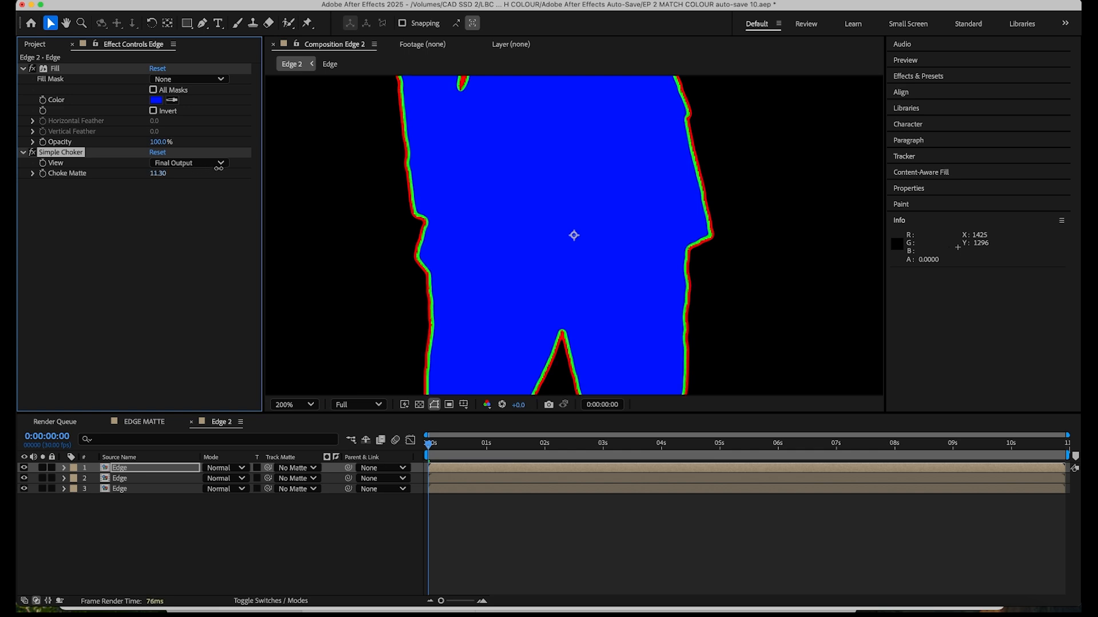
pyautogui.moveTo(219, 166); pyautogui.dragTo(224, 165)
# Step: Hide the middle Edge layer and assign the uppermost Edge layer as the track matte of the lowest one
pyautogui.click(23, 478)
pyautogui.click(123, 469)
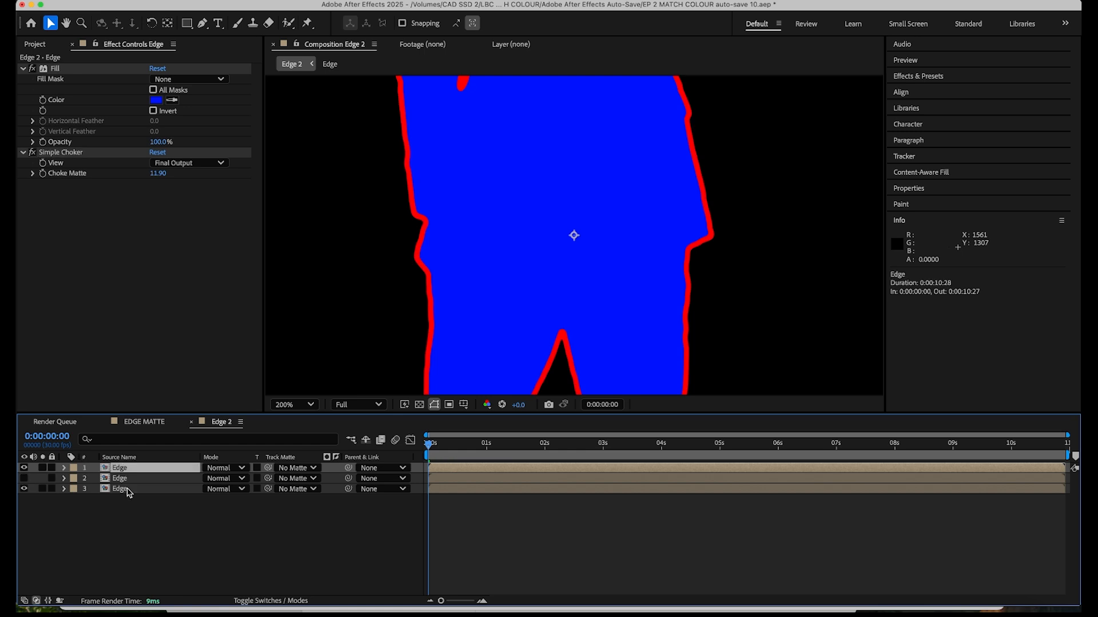
pyautogui.click(127, 489)
pyautogui.moveTo(268, 490); pyautogui.dragTo(169, 471)
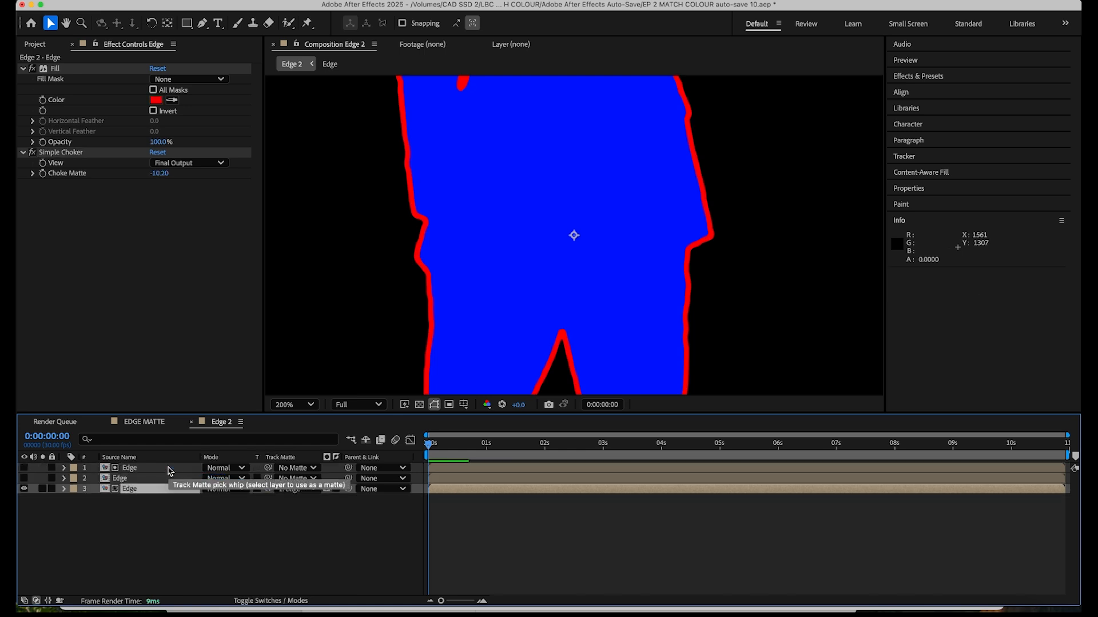
# Step: Invert the lowest Edge layer's alpha track matte to keep only the outline around the figure
pyautogui.click(24, 468)
pyautogui.click(24, 467)
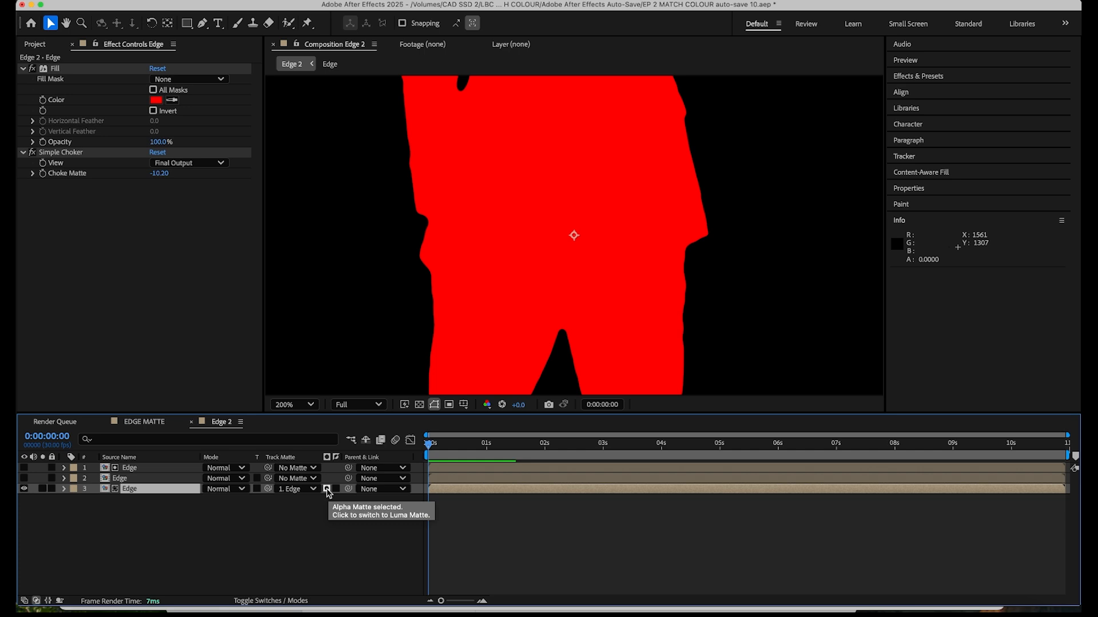
pyautogui.click(336, 490)
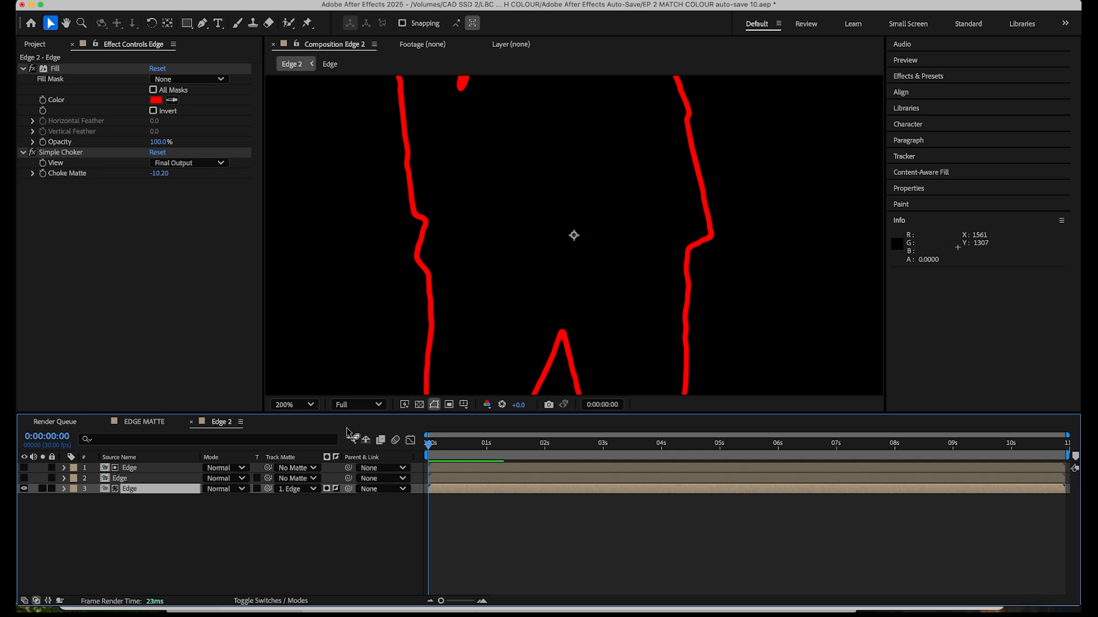
# Step: Turn on the transparency grid for the outline composition, and duplicate the Keyed layer in the EDGE MATTE composition
pyautogui.click(419, 404)
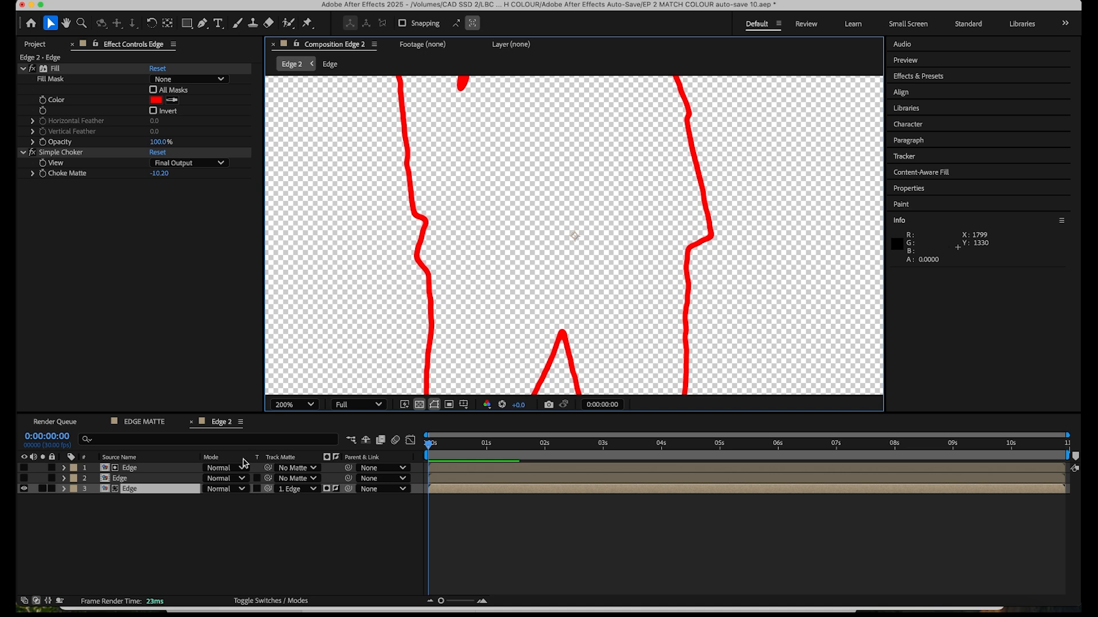
pyautogui.click(144, 423)
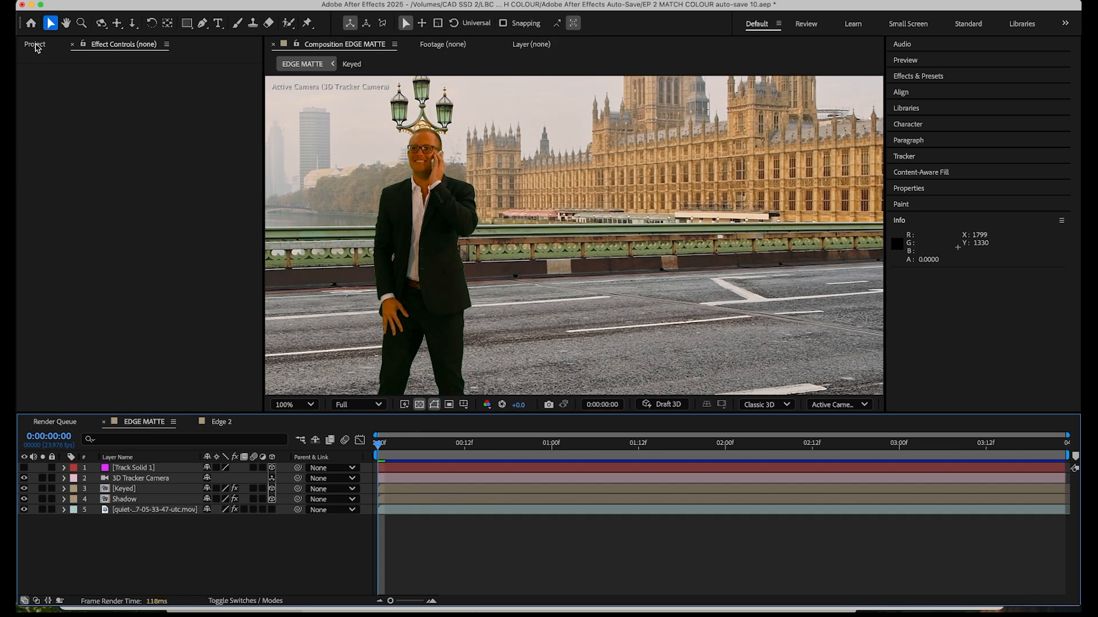
pyautogui.click(141, 490)
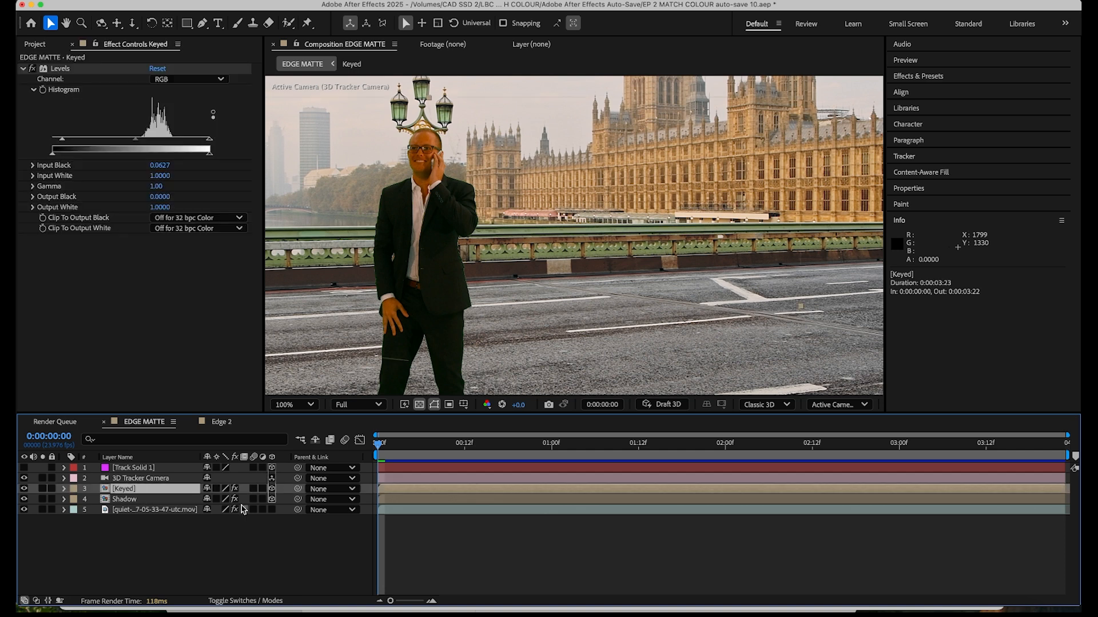
pyautogui.press('super+d')
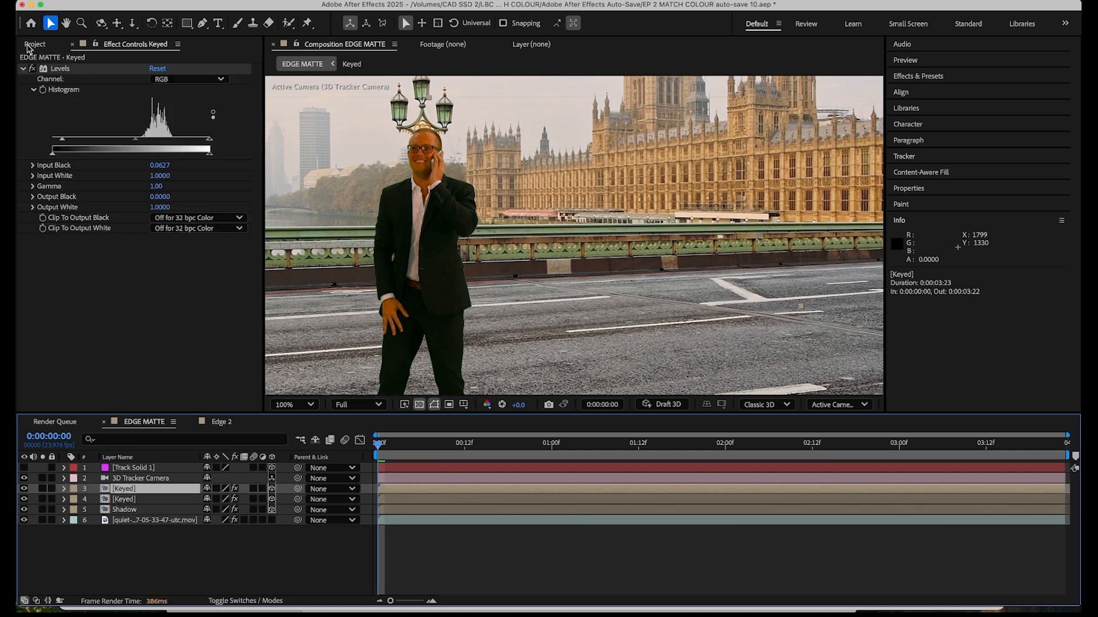
# Step: Rename the Edge 2 composition in the project as Edge ALPHA
pyautogui.click(33, 44)
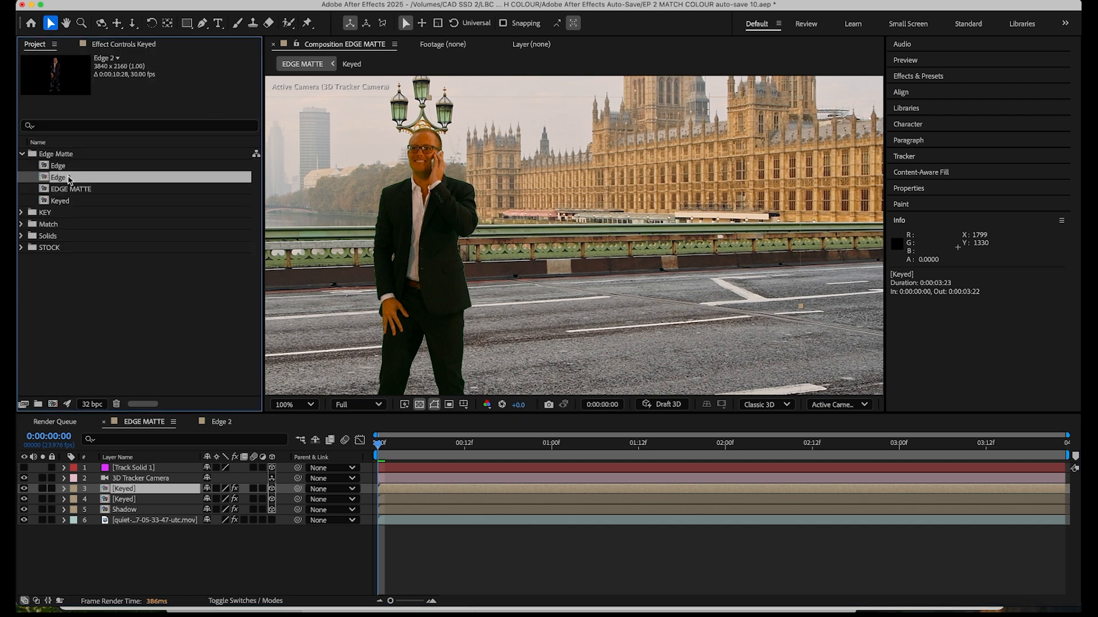
pyautogui.press('Return')
pyautogui.press('Right')
pyautogui.press('BackSpace')
pyautogui.write('ALPHA')
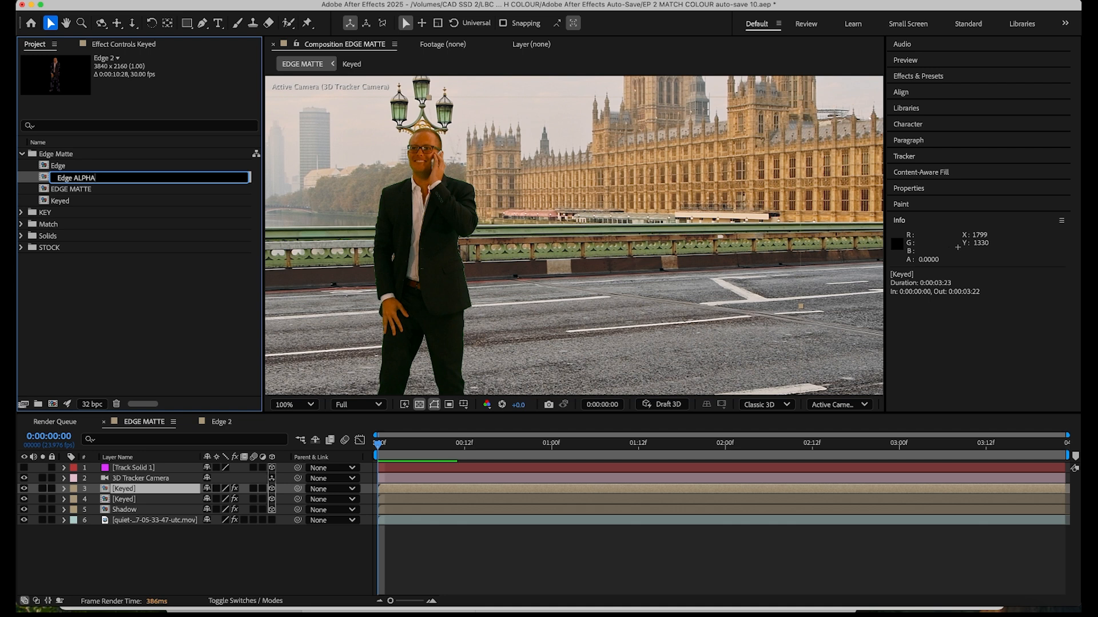
pyautogui.press('Return')
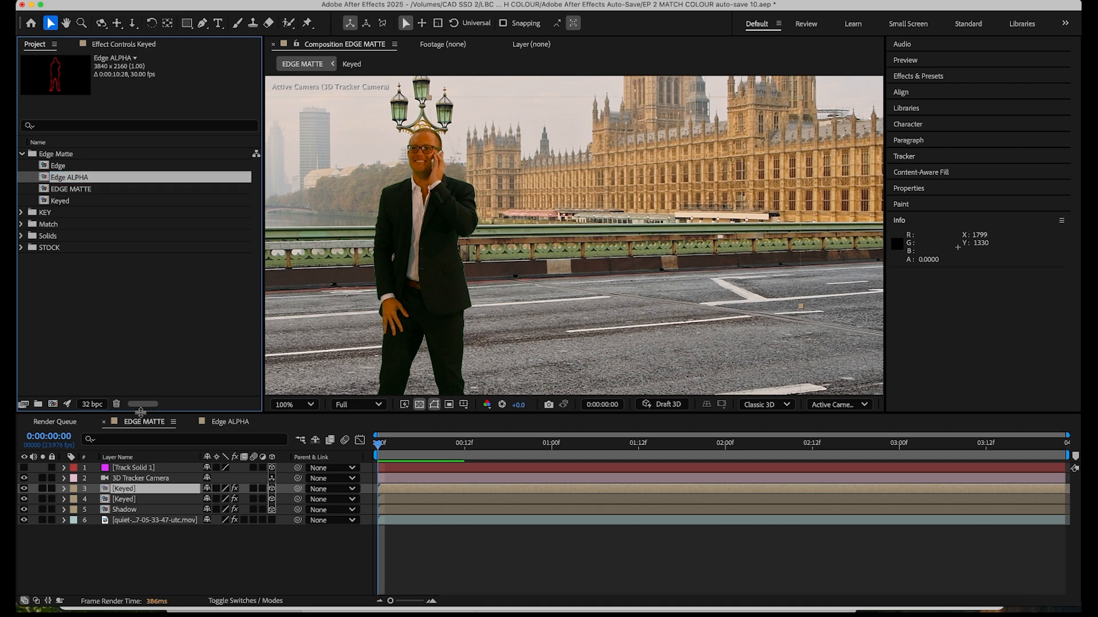
# Step: Replace the source of the upper Keyed layer with the Edge ALPHA composition
pyautogui.click(123, 490)
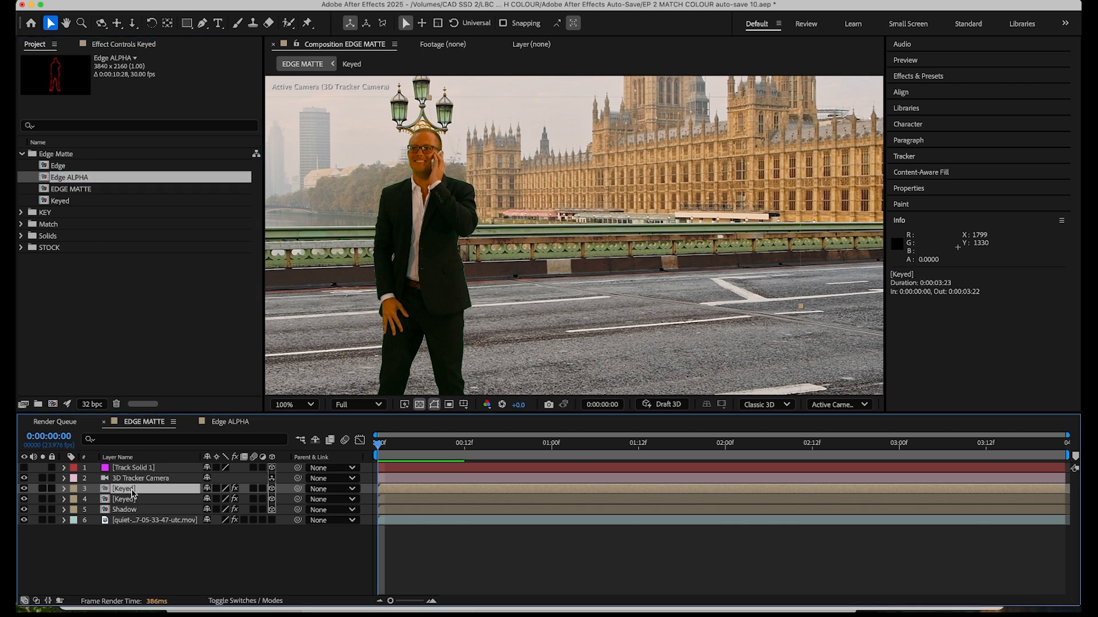
pyautogui.click(80, 179)
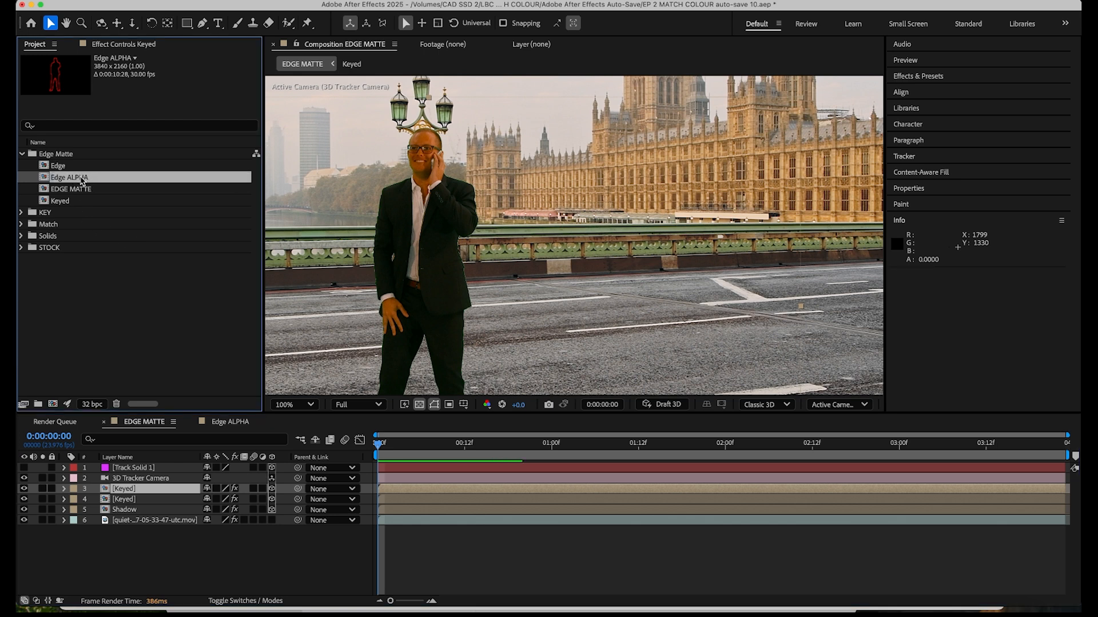
pyautogui.moveTo(82, 181); pyautogui.dragTo(136, 495)
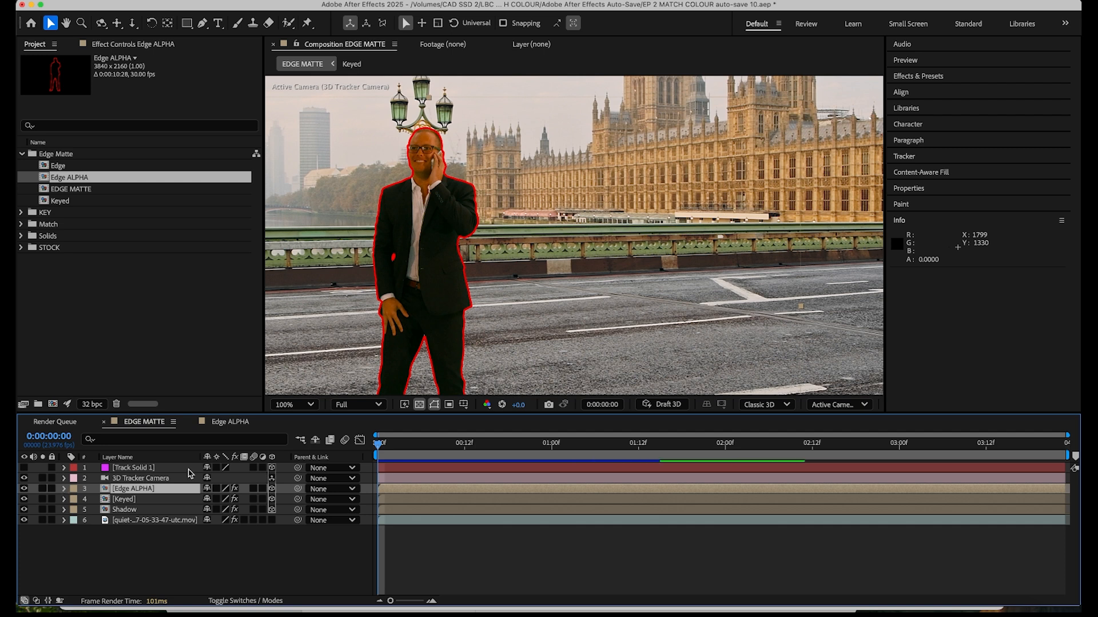
# Step: Add an adjustment layer directly above Edge ALPHA and assign Edge ALPHA as its track matte
pyautogui.click(150, 489)
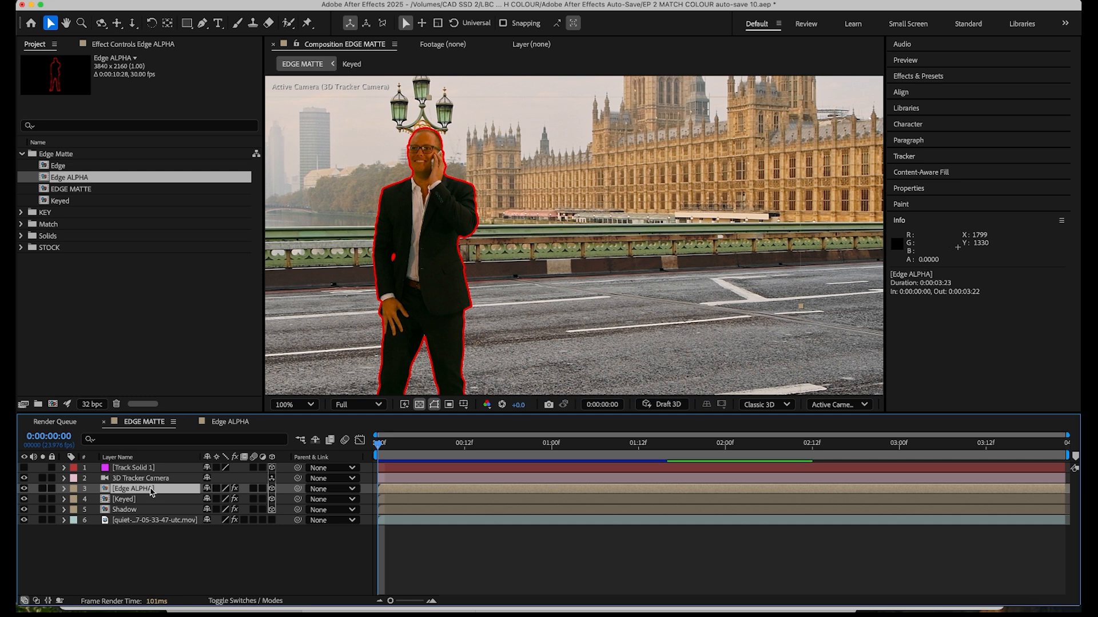
pyautogui.click(225, 1)
pyautogui.moveTo(236, 10)
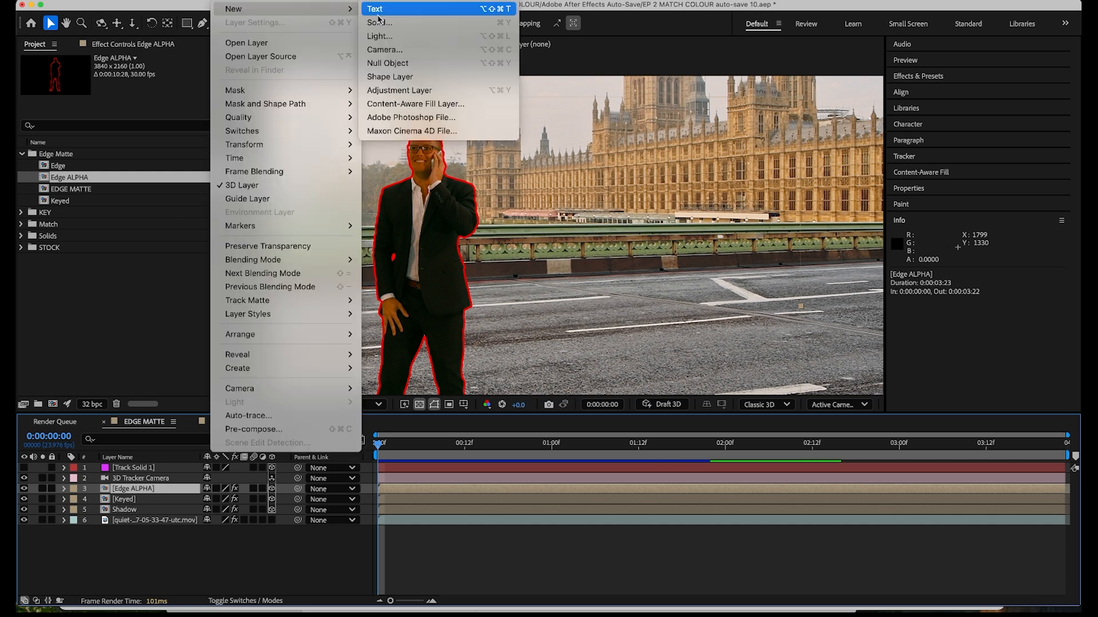
pyautogui.click(401, 91)
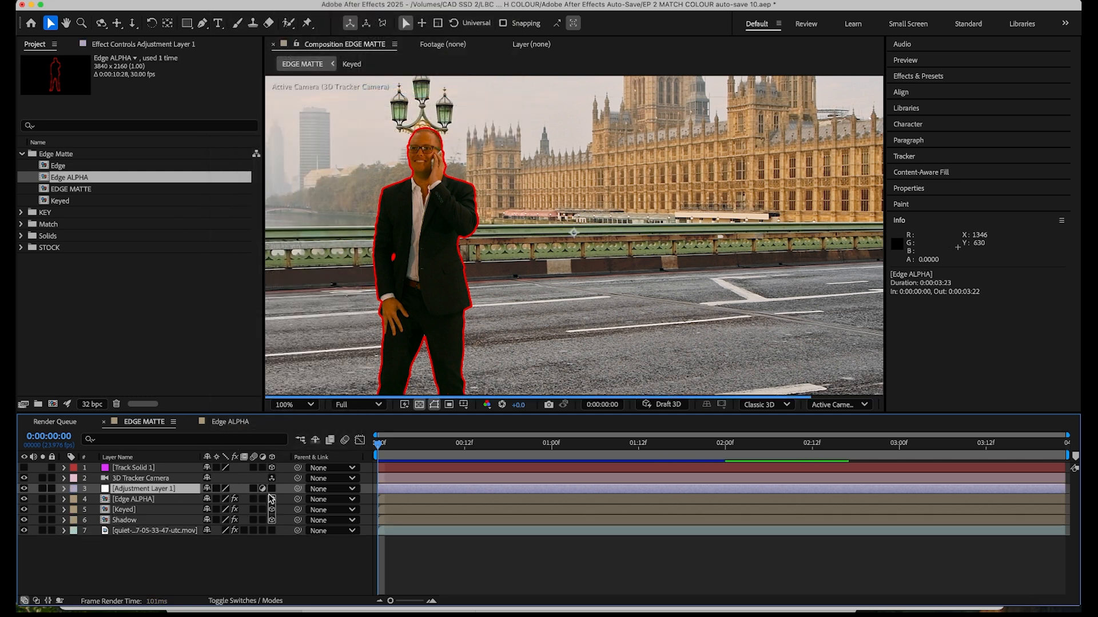
pyautogui.click(246, 601)
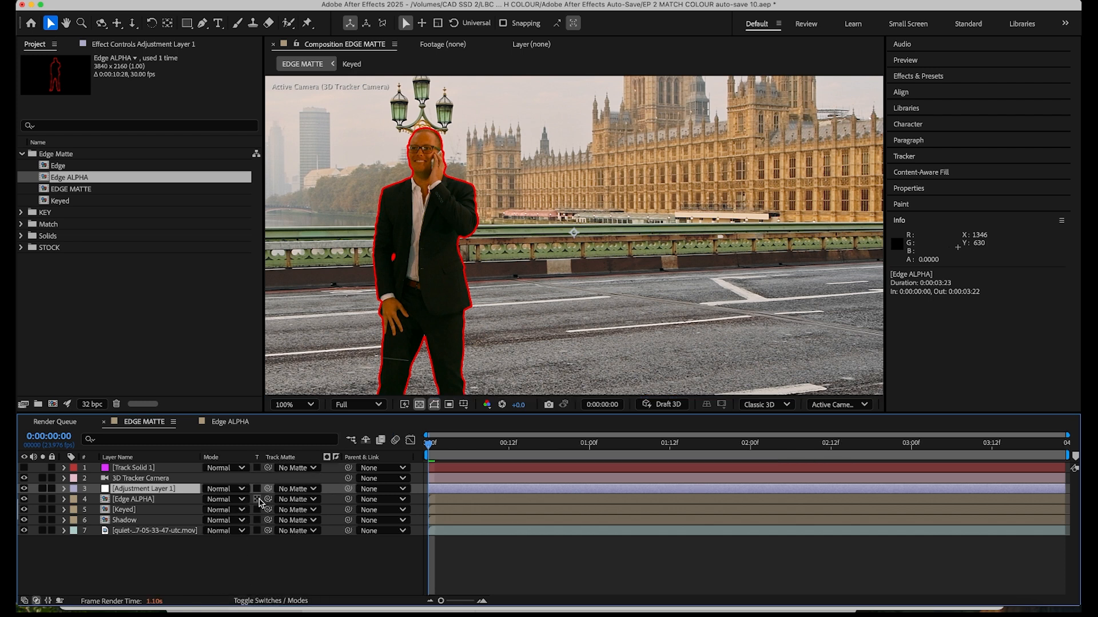
pyautogui.moveTo(268, 490); pyautogui.dragTo(174, 502)
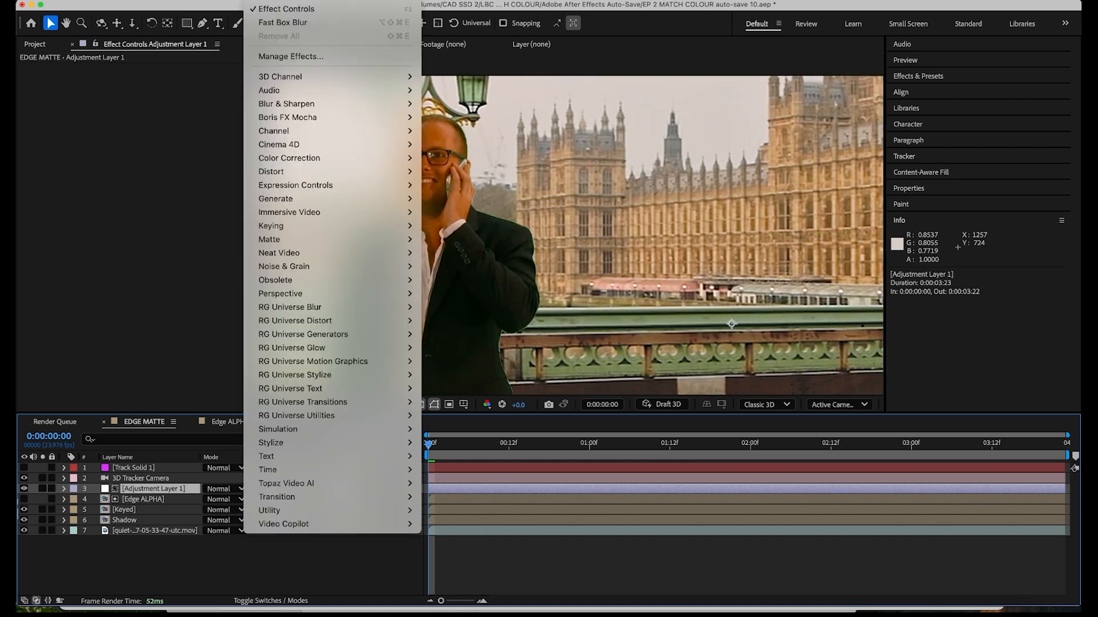
# Step: Apply a Fast Box Blur to the adjustment layer and raise its Blur Radius to 18
pyautogui.moveTo(329, 104)
pyautogui.click(470, 239)
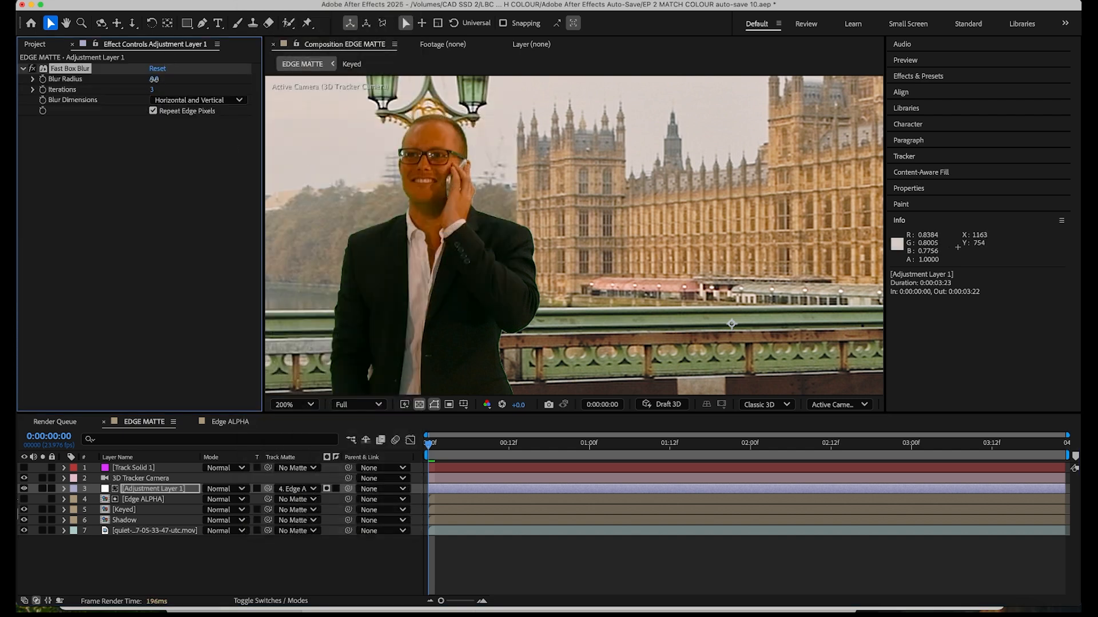
pyautogui.moveTo(154, 79)
pyautogui.mouseDown()
pyautogui.moveTo(180, 73)
pyautogui.moveTo(136, 71)
pyautogui.mouseUp()
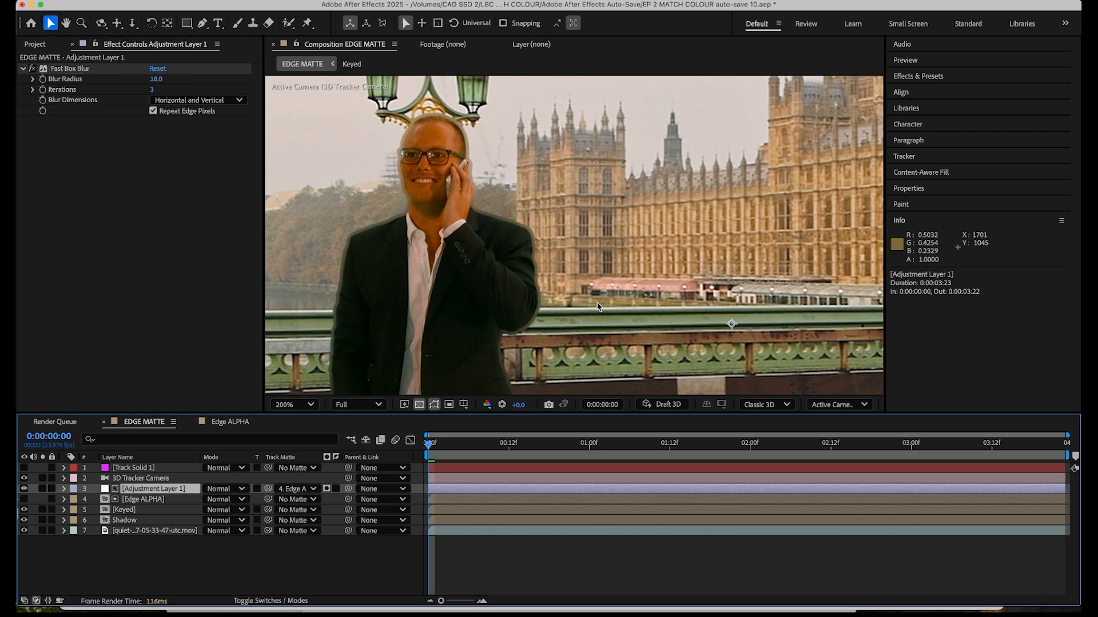
# Step: Try Fast Box Blur radii of 1 and 5 while viewing the suit's edge at 400%
pyautogui.press('.')
pyautogui.click(155, 79)
pyautogui.write('1')
pyautogui.press('Return')
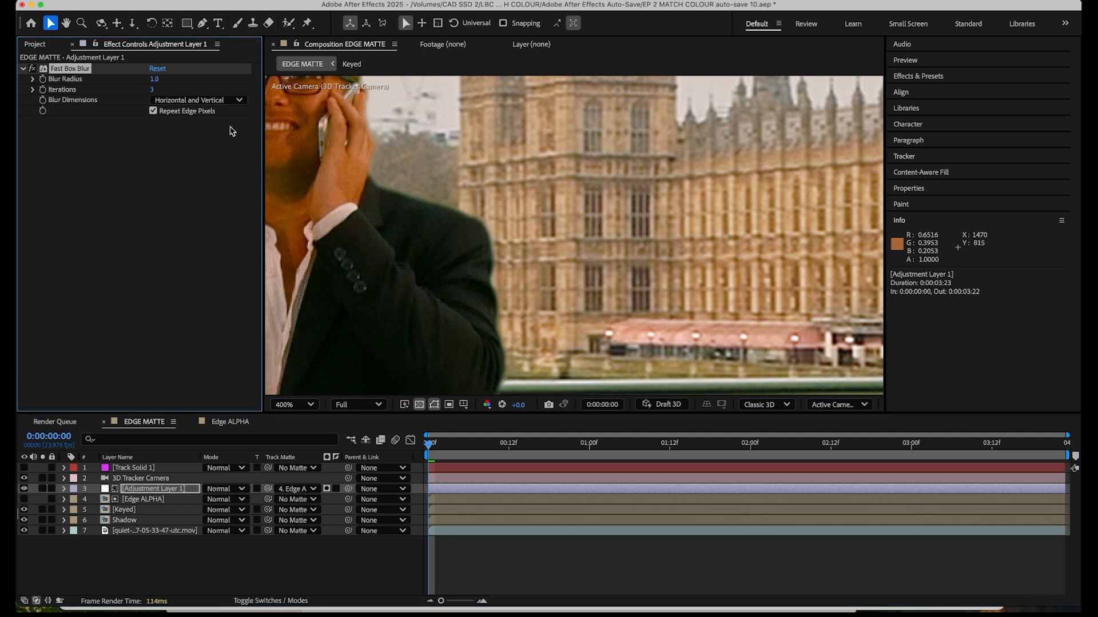
pyautogui.click(153, 79)
pyautogui.write('5')
pyautogui.press('Return')
# Step: Set the Fast Box Blur's Blur Radius to 0.2 on the adjustment layer
pyautogui.click(153, 79)
pyautogui.write('0.2')
pyautogui.press('Return')
# Step: Compare the man's edges with and without the blur by repeatedly toggling the adjustment layer's visibility
pyautogui.click(24, 489)
pyautogui.click(24, 489)
pyautogui.click(24, 488)
pyautogui.click(24, 489)
pyautogui.click(24, 489)
pyautogui.click(24, 489)
pyautogui.click(24, 489)
pyautogui.click(24, 489)
pyautogui.click(24, 489)
pyautogui.click(24, 489)
pyautogui.click(24, 489)
pyautogui.click(24, 489)
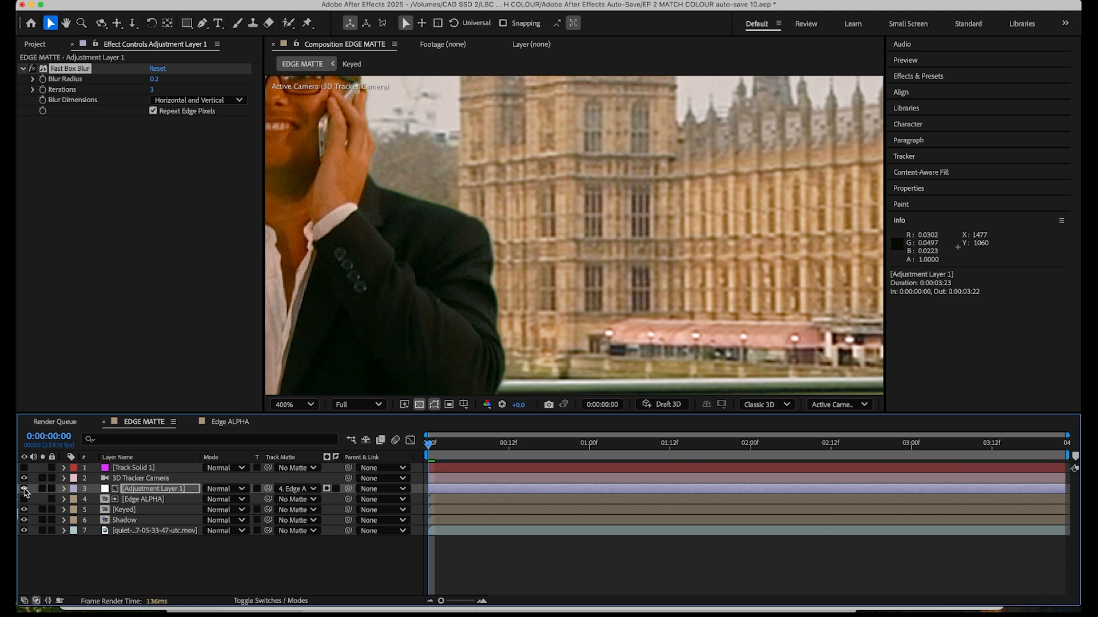
pyautogui.click(24, 488)
pyautogui.click(24, 489)
pyautogui.scroll(-2, 444, 226)
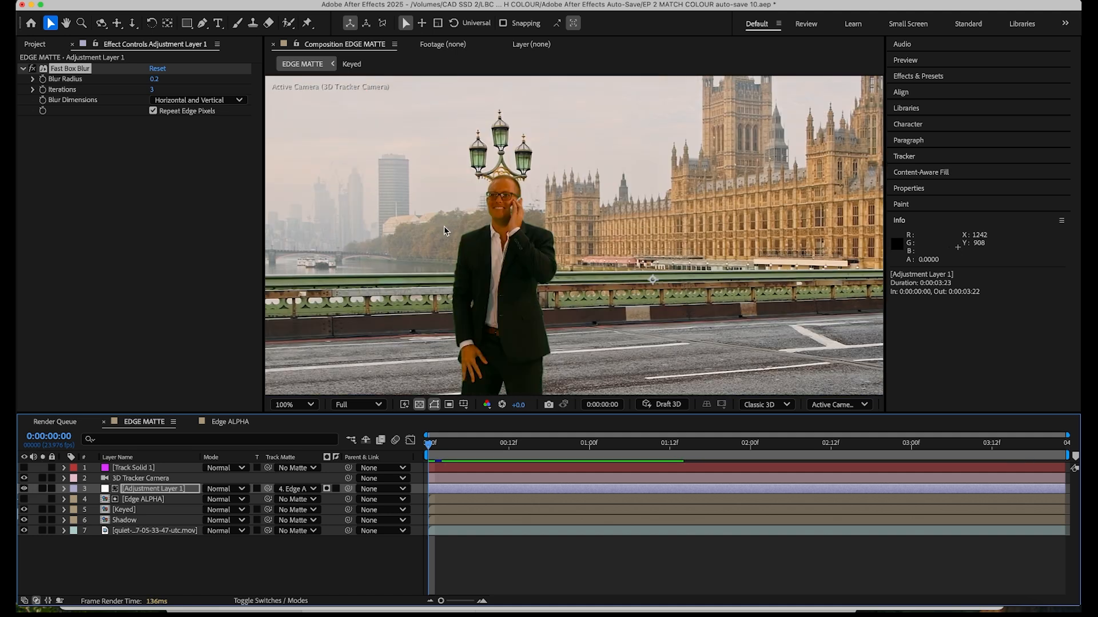